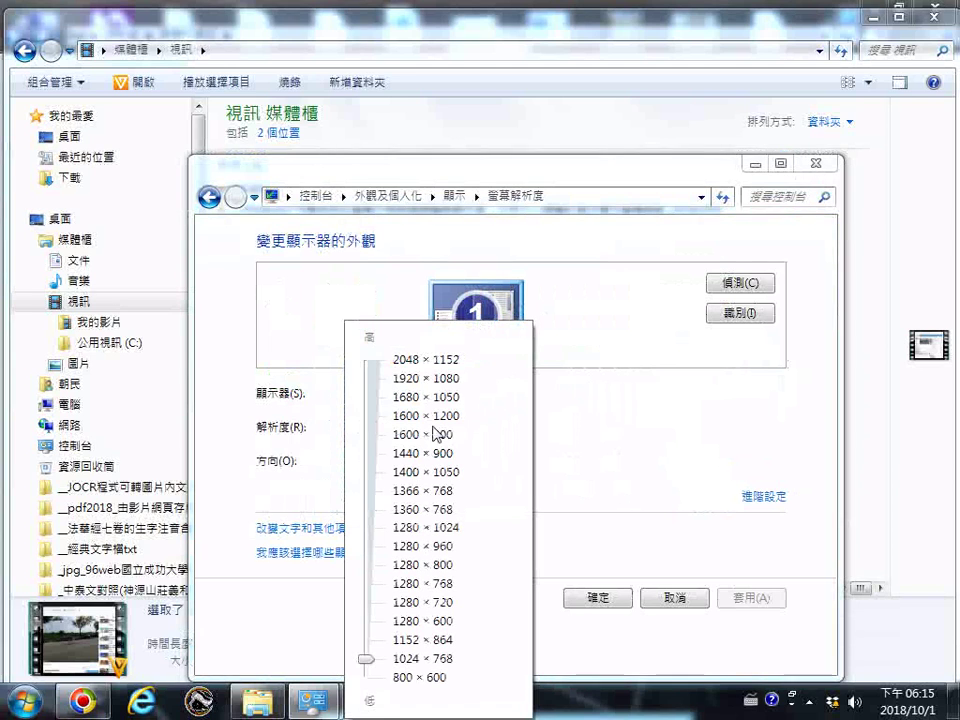
# Look through the display's resolution and orientation options and close the screen resolution settings
pyautogui.click(590, 402)
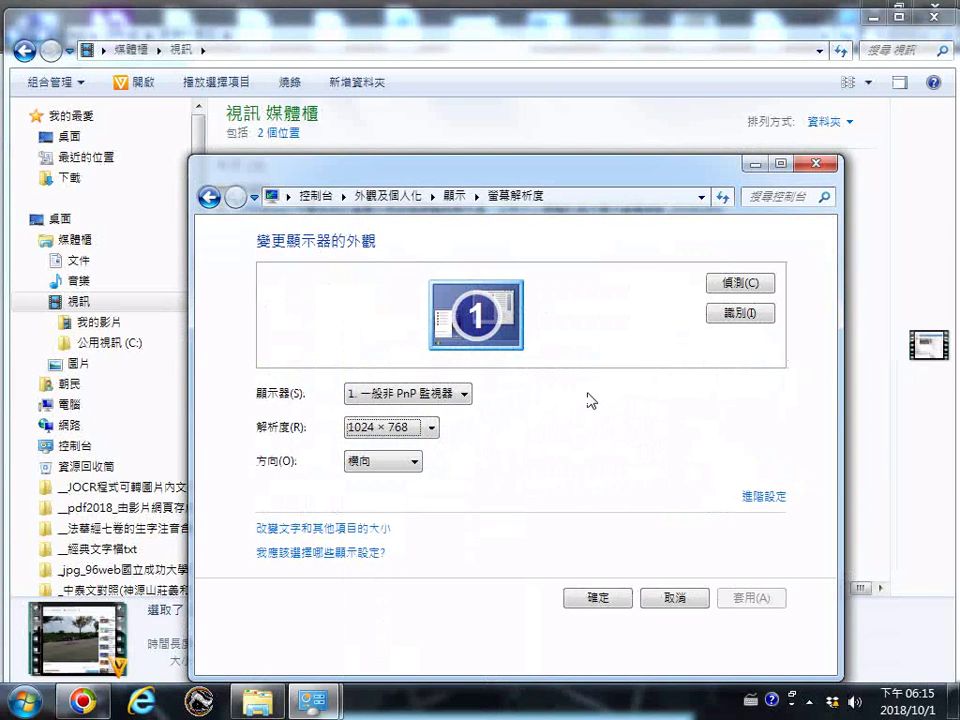
pyautogui.click(413, 465)
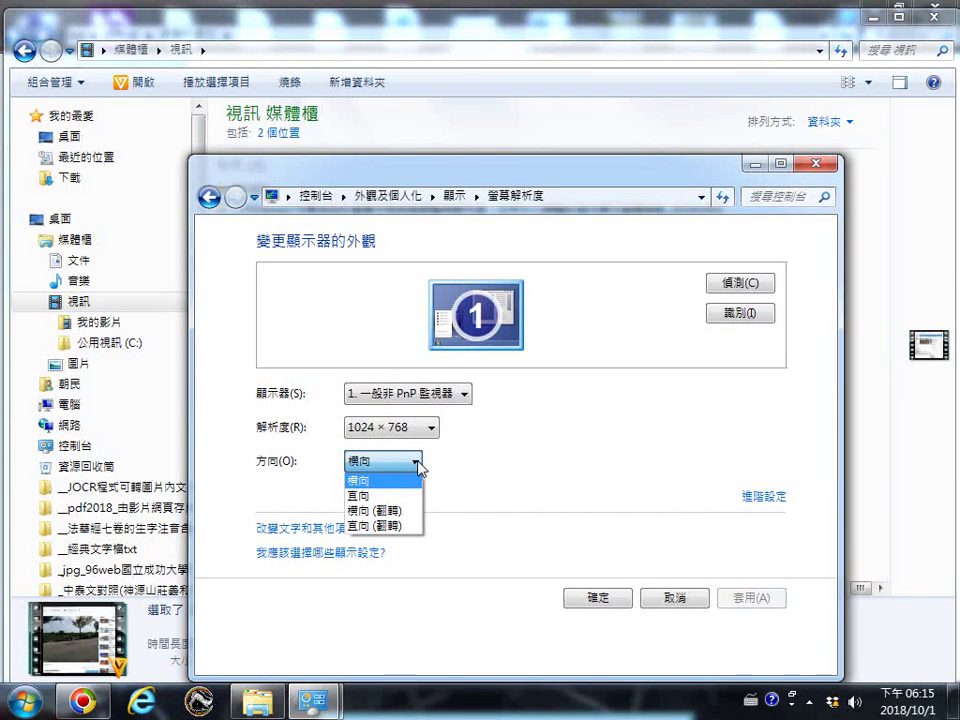
pyautogui.click(520, 465)
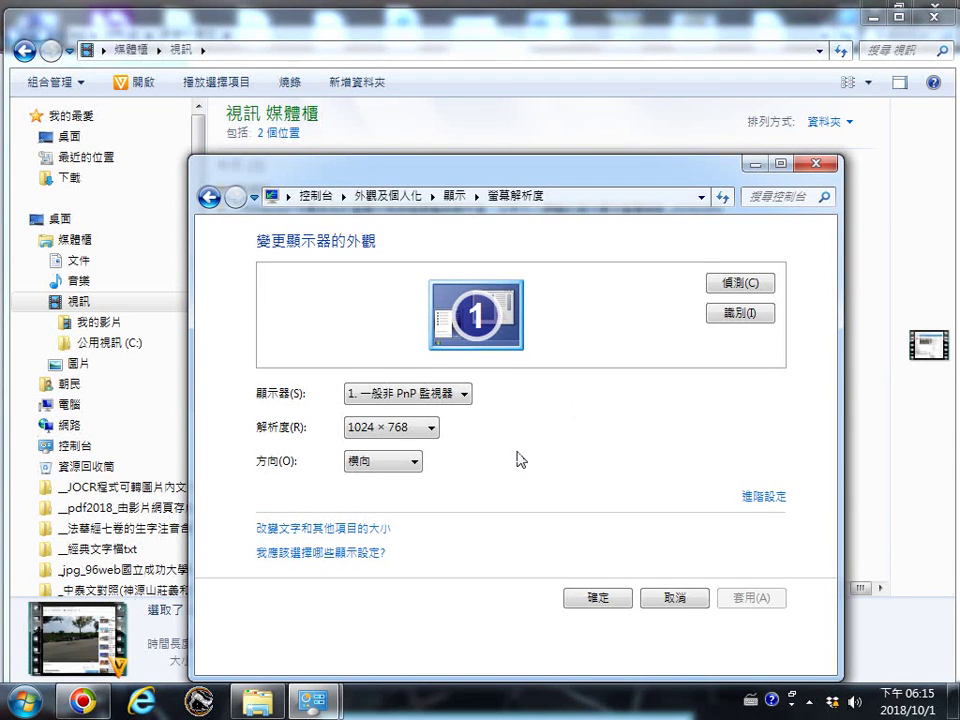
pyautogui.click(608, 599)
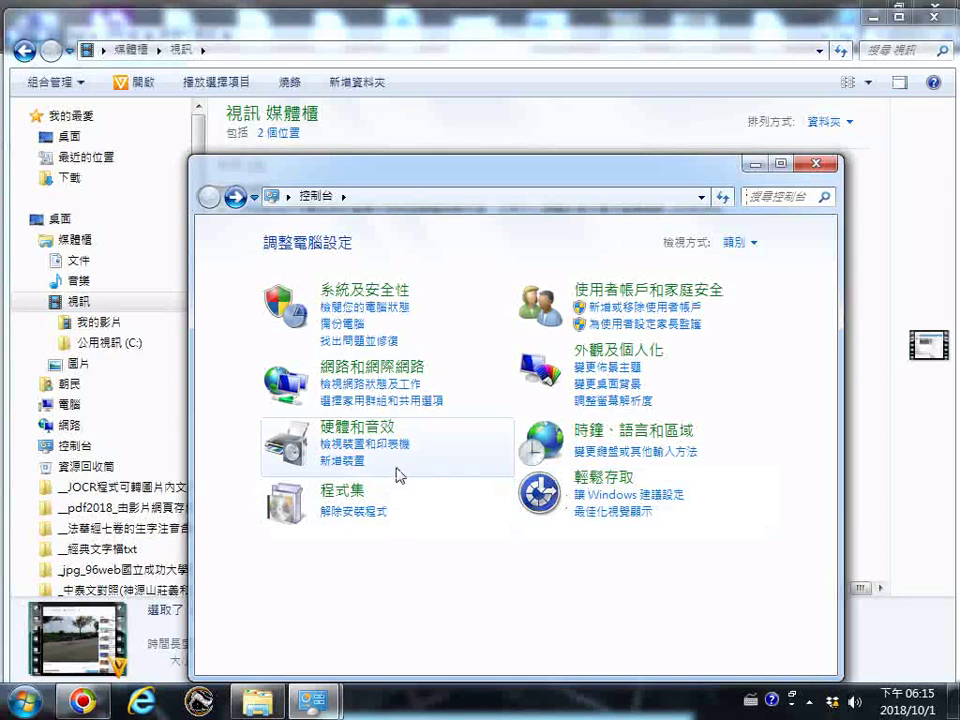
# Examine the Silicon-Power, HM900 and G-PC devices in 裝置和印表機 with the window maximized, and return to the Control Panel home page
pyautogui.click(351, 445)
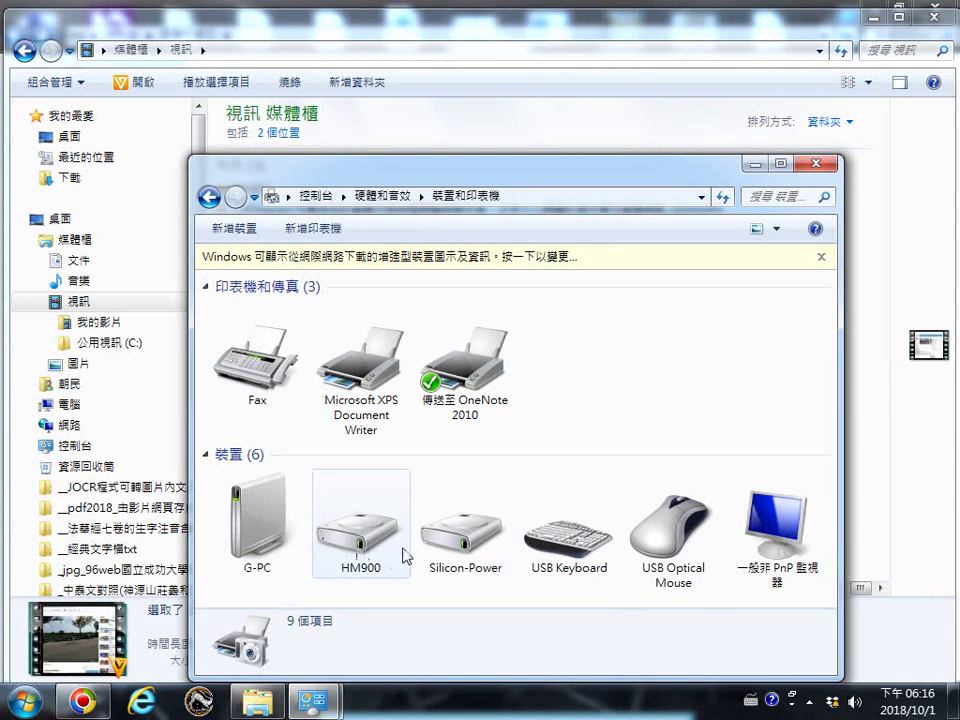
pyautogui.click(467, 551)
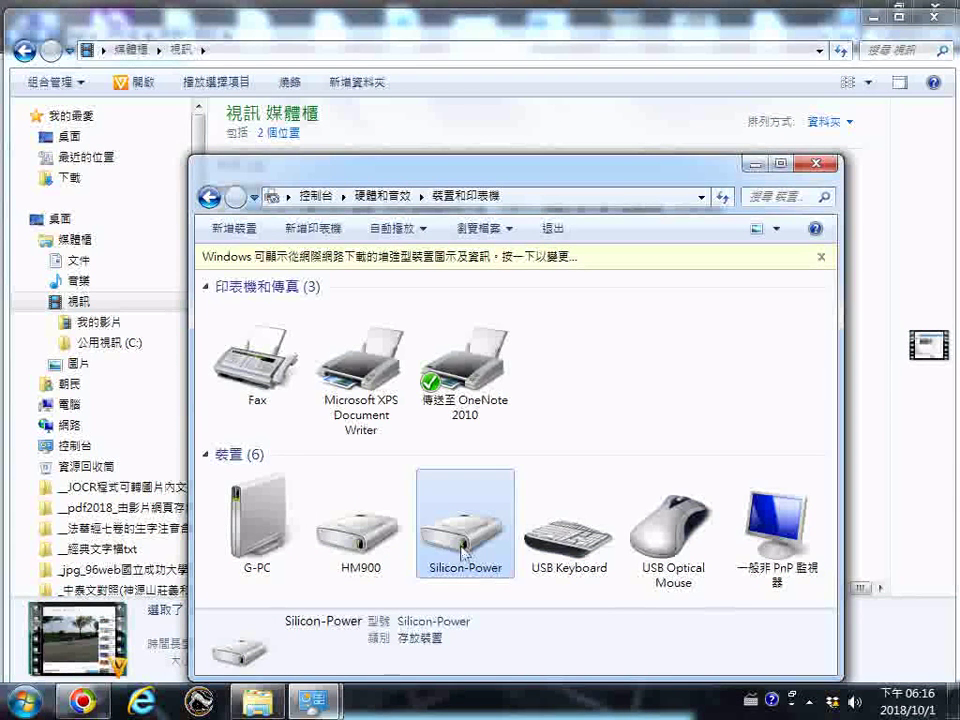
pyautogui.click(363, 558)
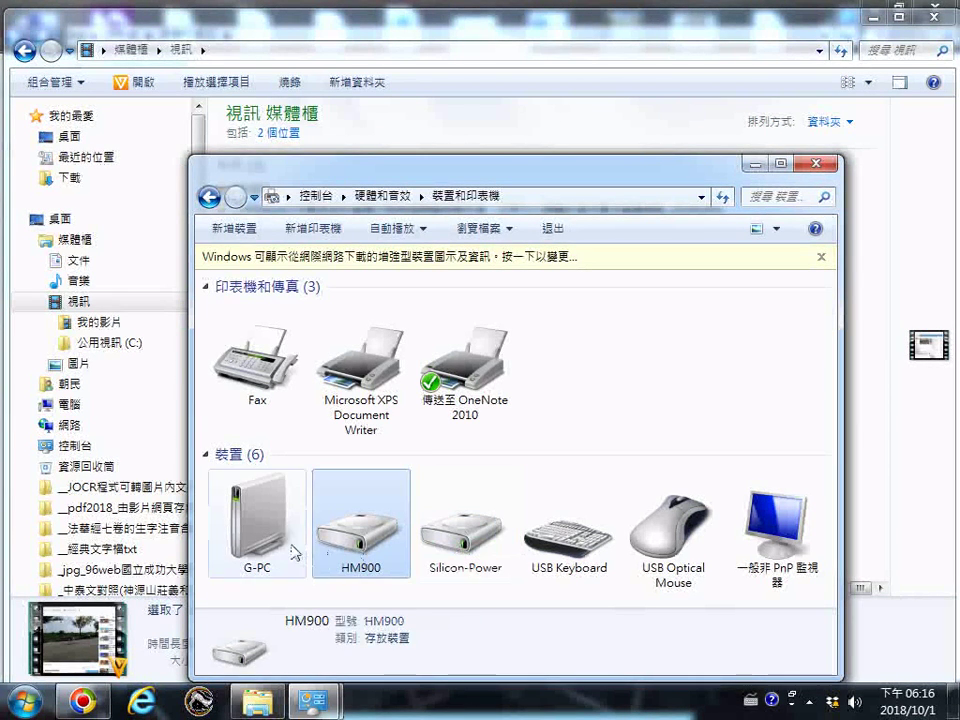
pyautogui.click(269, 519)
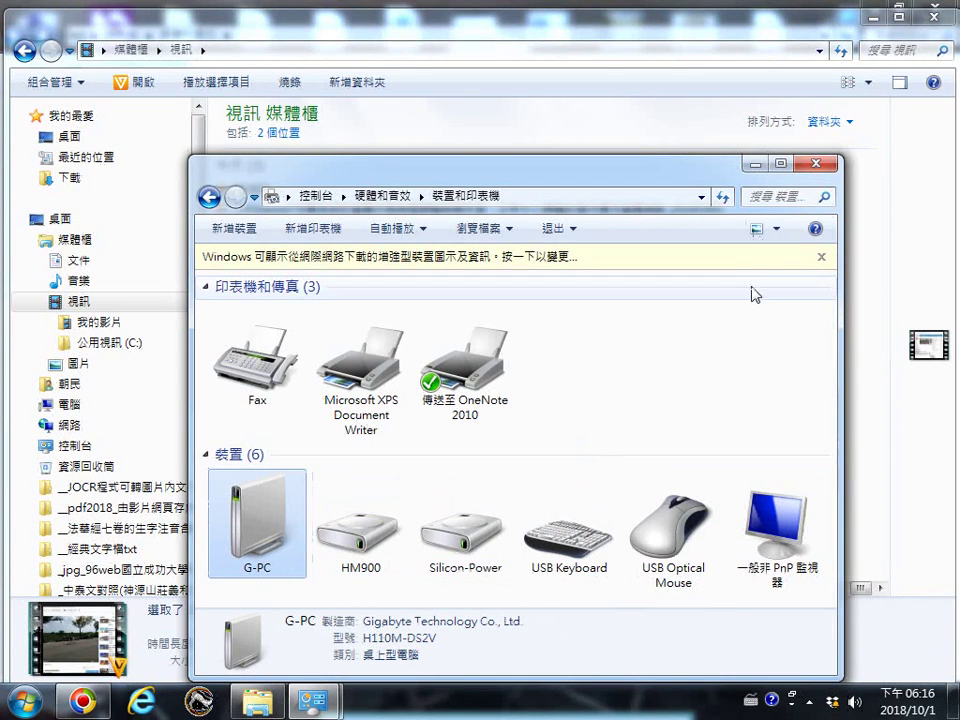
pyautogui.click(783, 161)
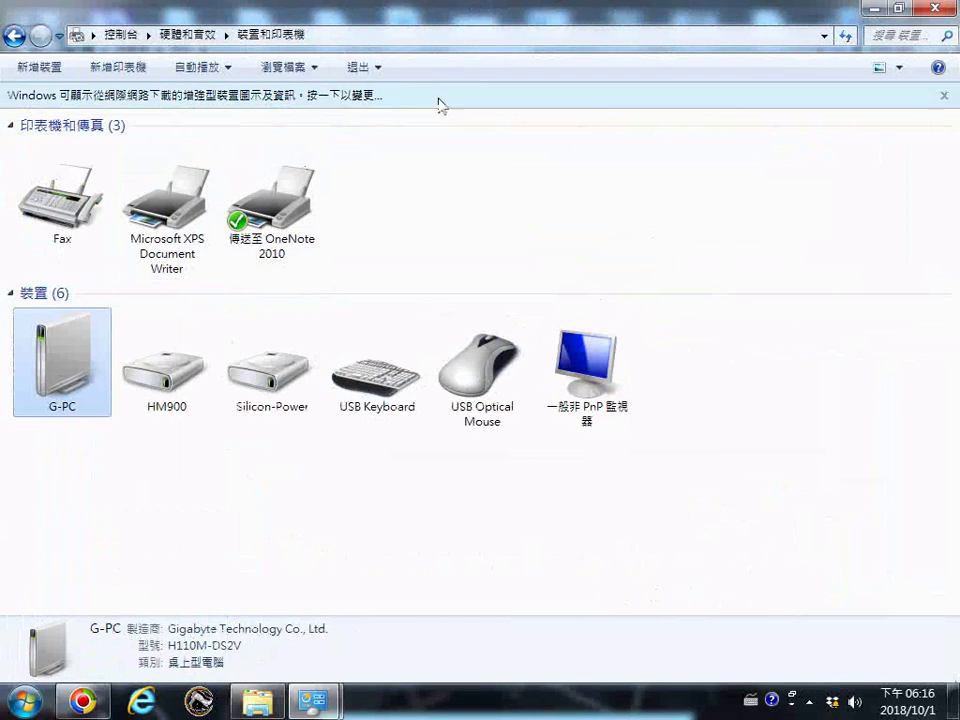
pyautogui.click(14, 36)
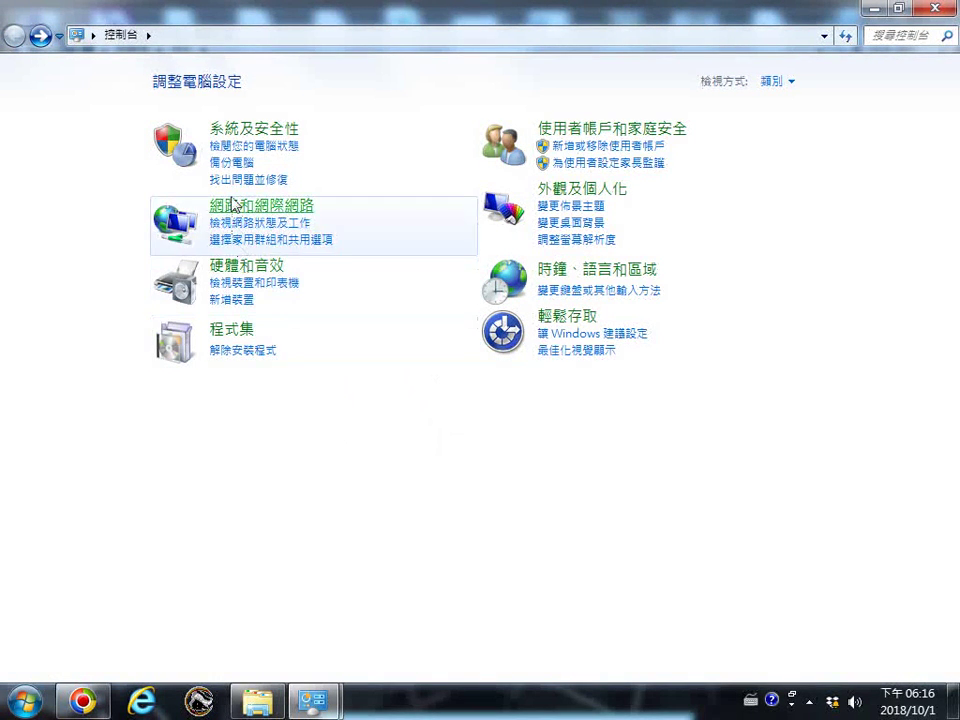
# Run system maintenance from 行動作業中心, proceed past the disk volume error repair, and close the finished troubleshooter
pyautogui.click(275, 147)
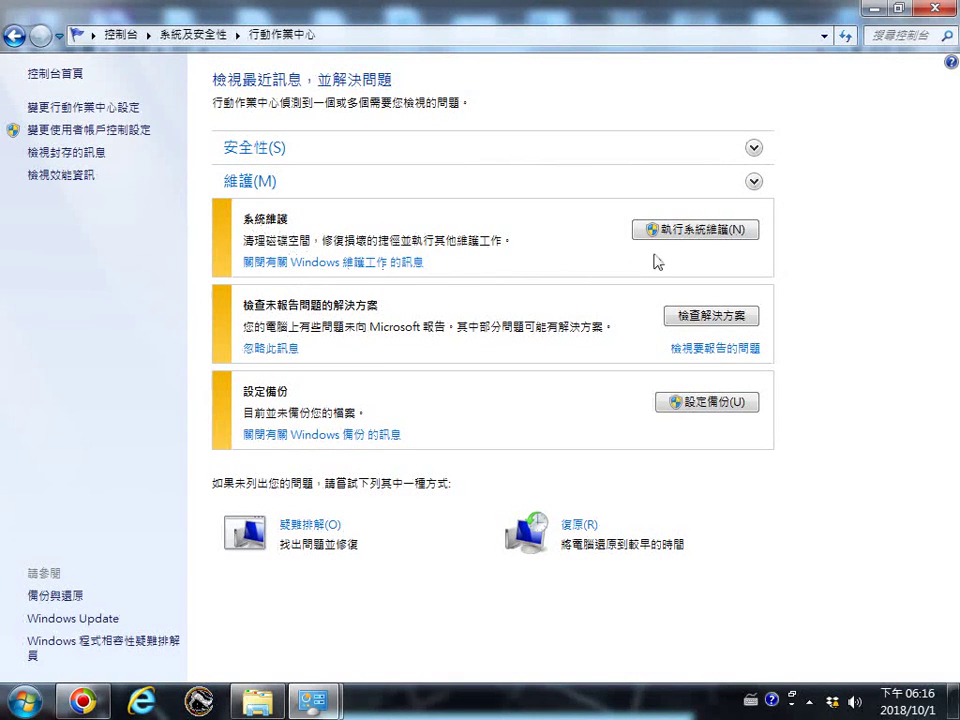
pyautogui.click(706, 231)
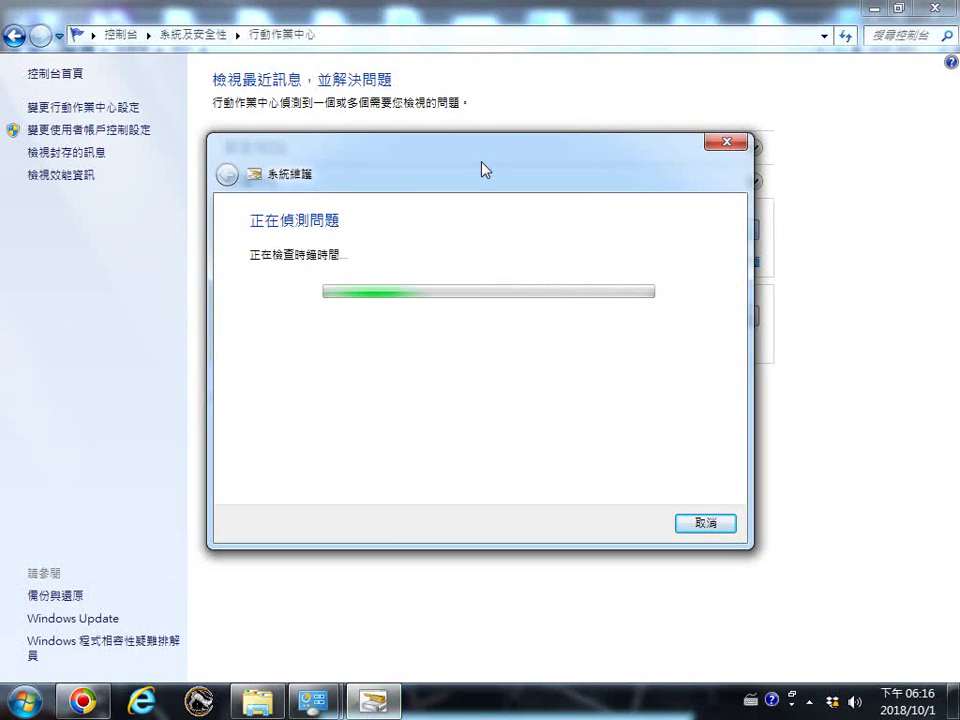
pyautogui.moveTo(465, 194); pyautogui.dragTo(518, 380)
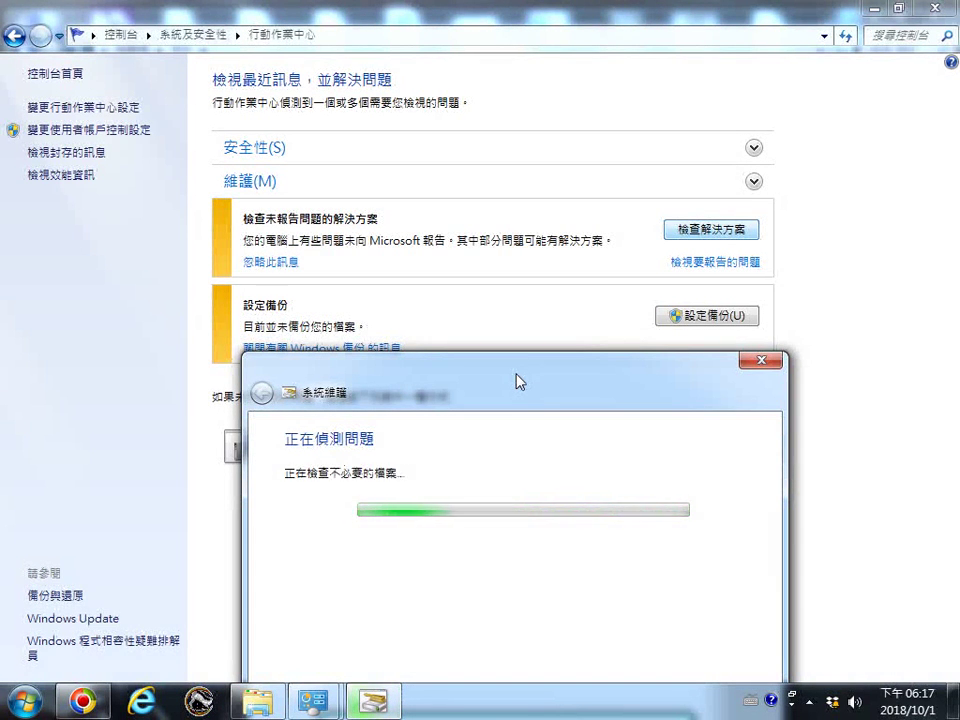
pyautogui.moveTo(487, 373); pyautogui.dragTo(476, 208)
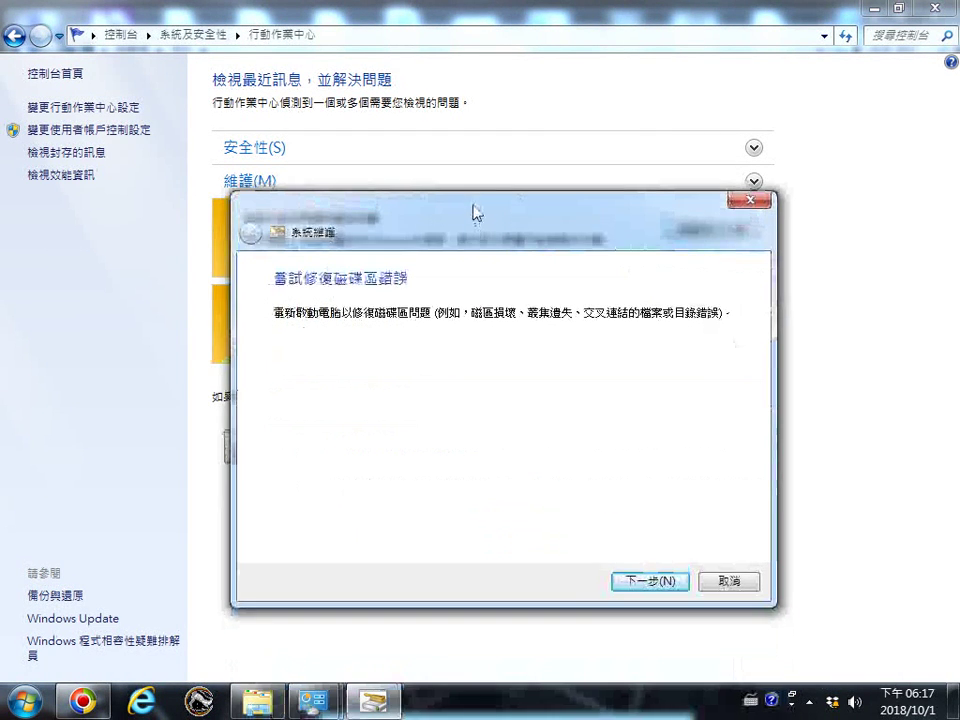
pyautogui.click(654, 580)
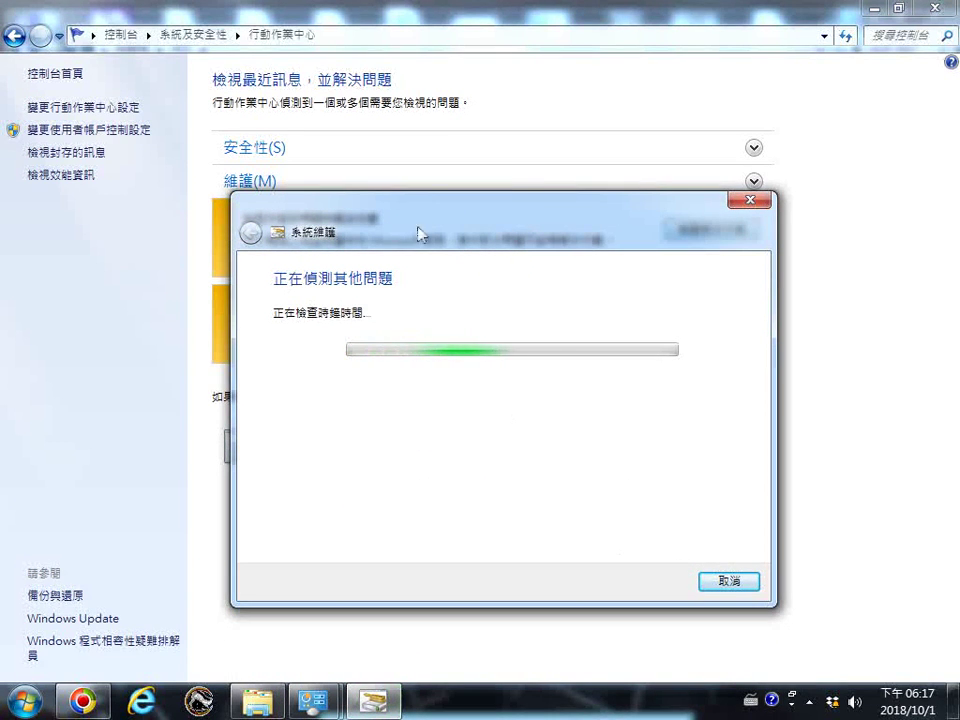
pyautogui.moveTo(422, 227); pyautogui.dragTo(403, 369)
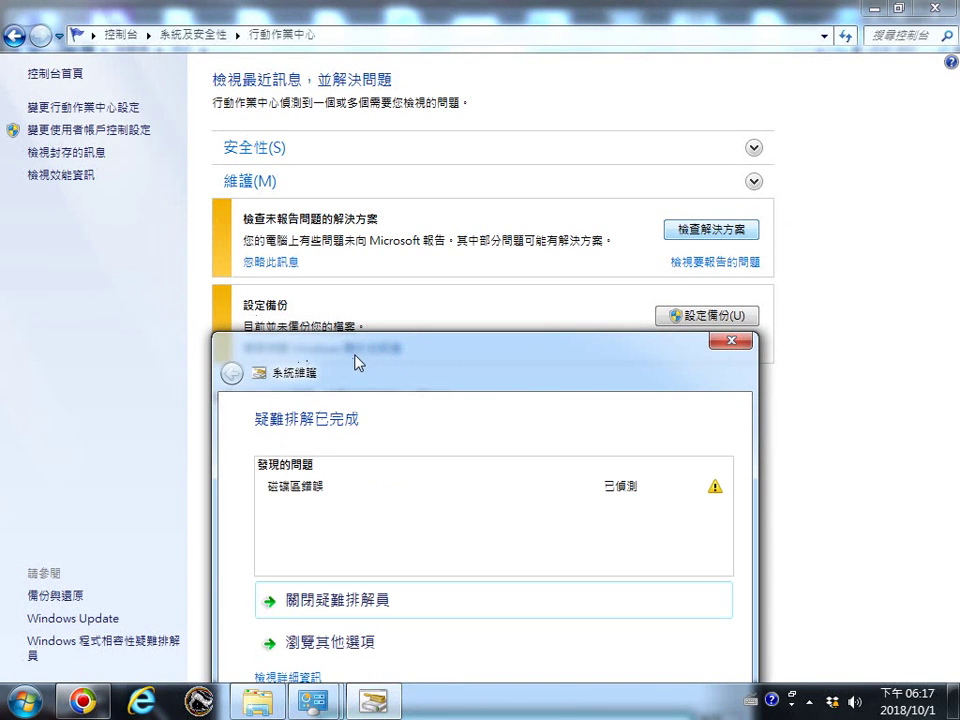
pyautogui.moveTo(360, 360); pyautogui.dragTo(347, 167)
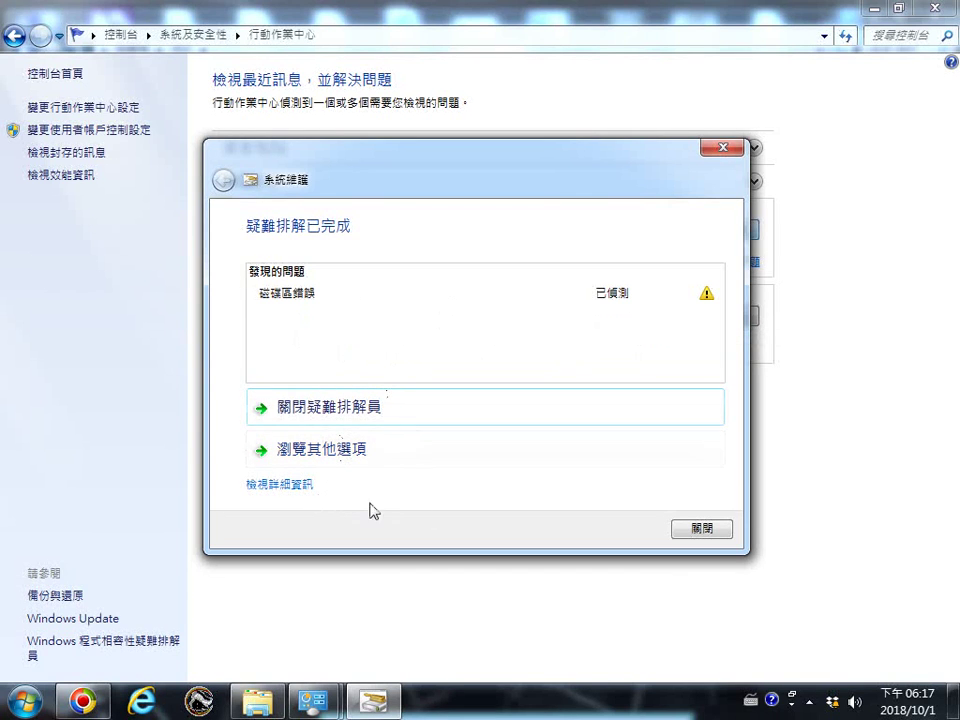
pyautogui.click(705, 533)
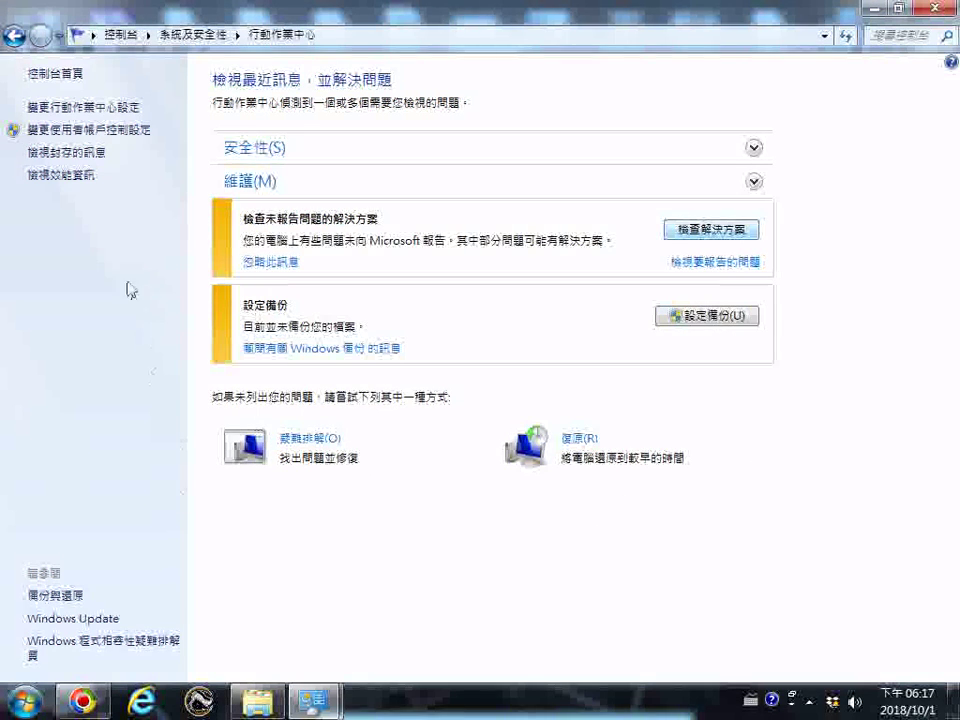
# View the 疑難排解 categories and the vision page of the Windows ease-of-access recommendations, returning to the Control Panel home page
pyautogui.click(313, 440)
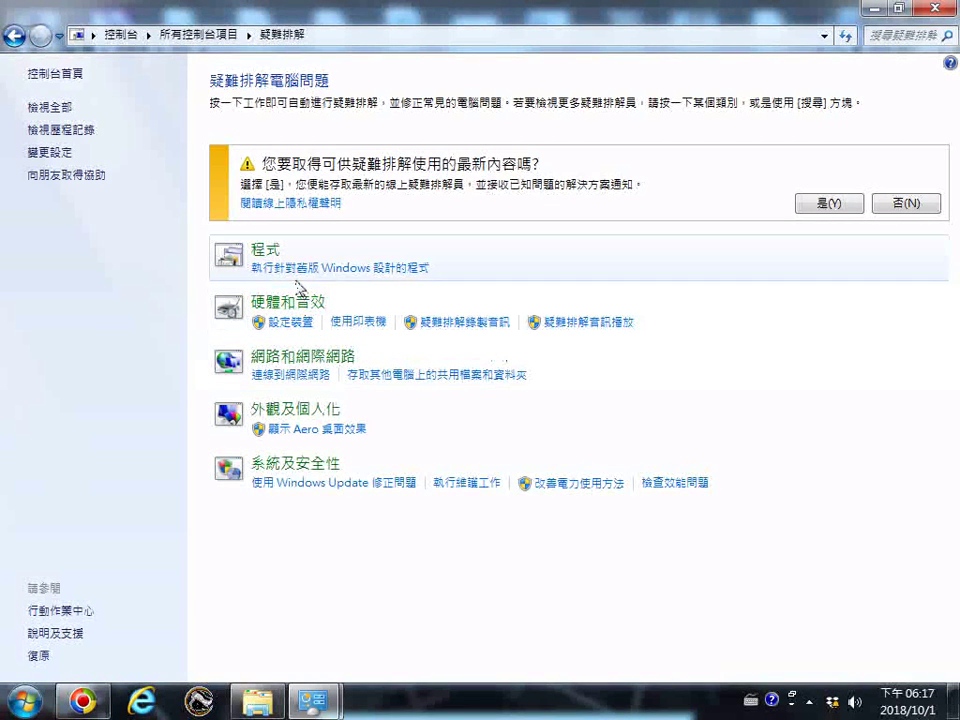
pyautogui.click(15, 36)
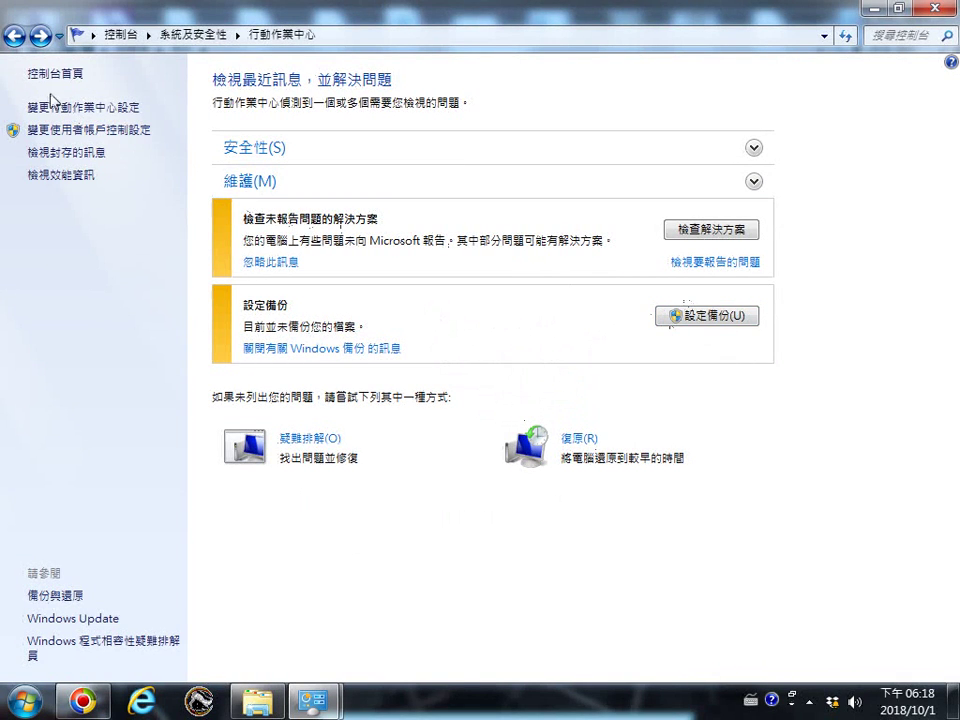
pyautogui.click(14, 37)
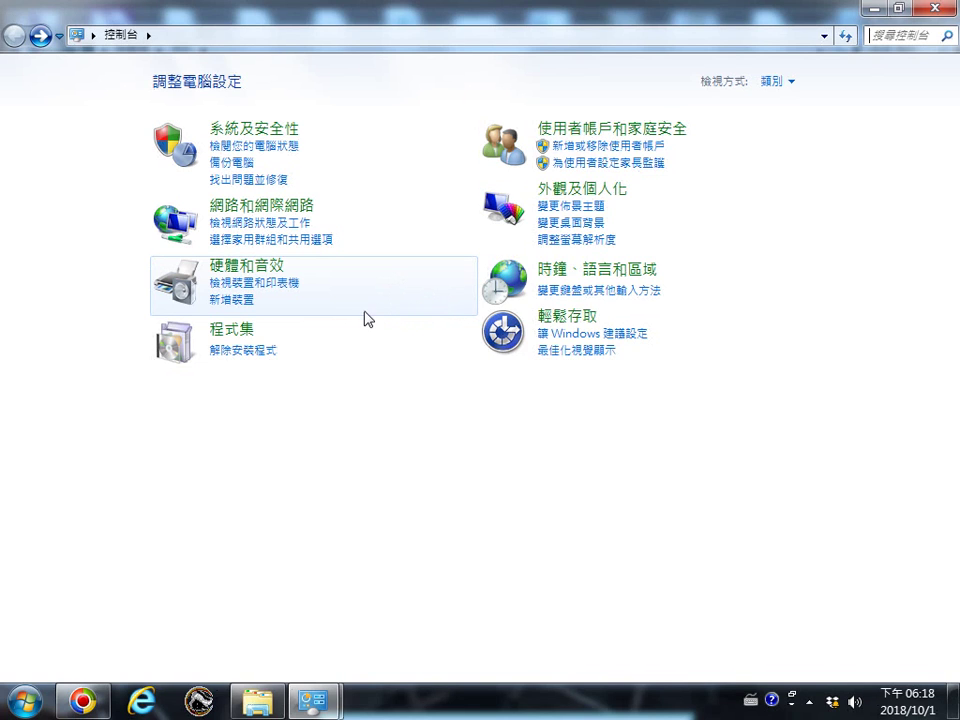
pyautogui.click(606, 336)
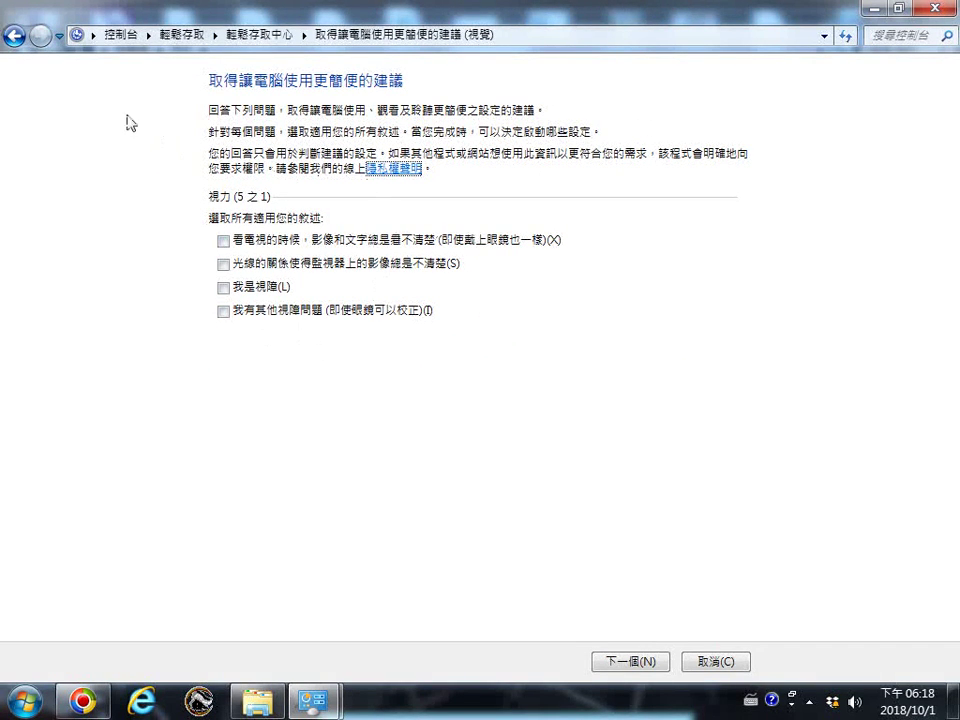
pyautogui.click(13, 36)
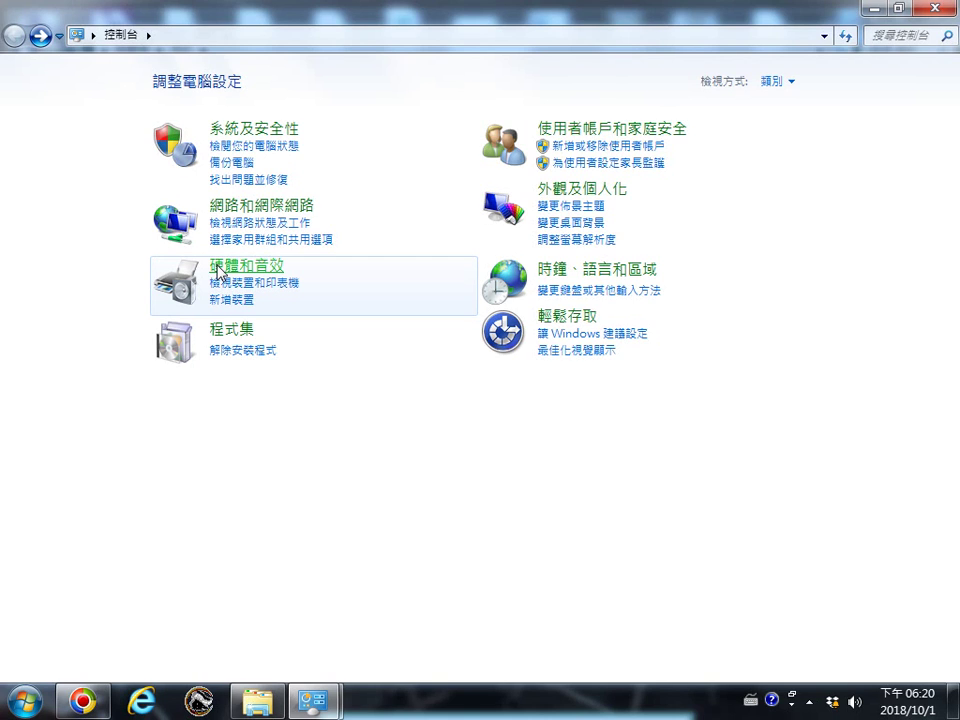
# Open the account name change page for the administrator account under 使用者帳戶和家庭安全
pyautogui.click(616, 133)
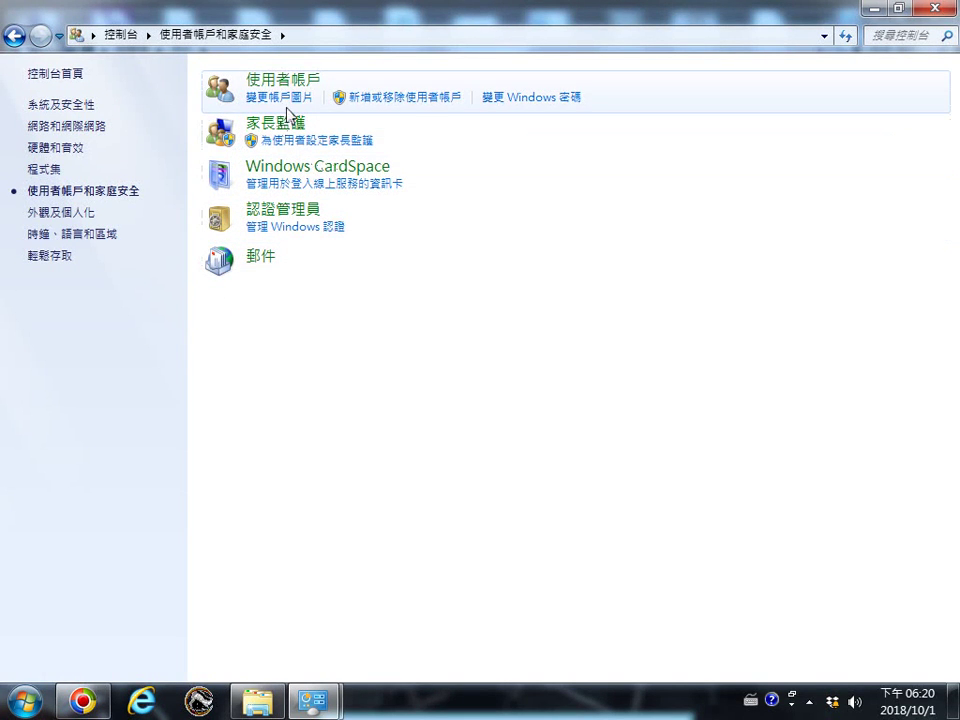
pyautogui.click(397, 98)
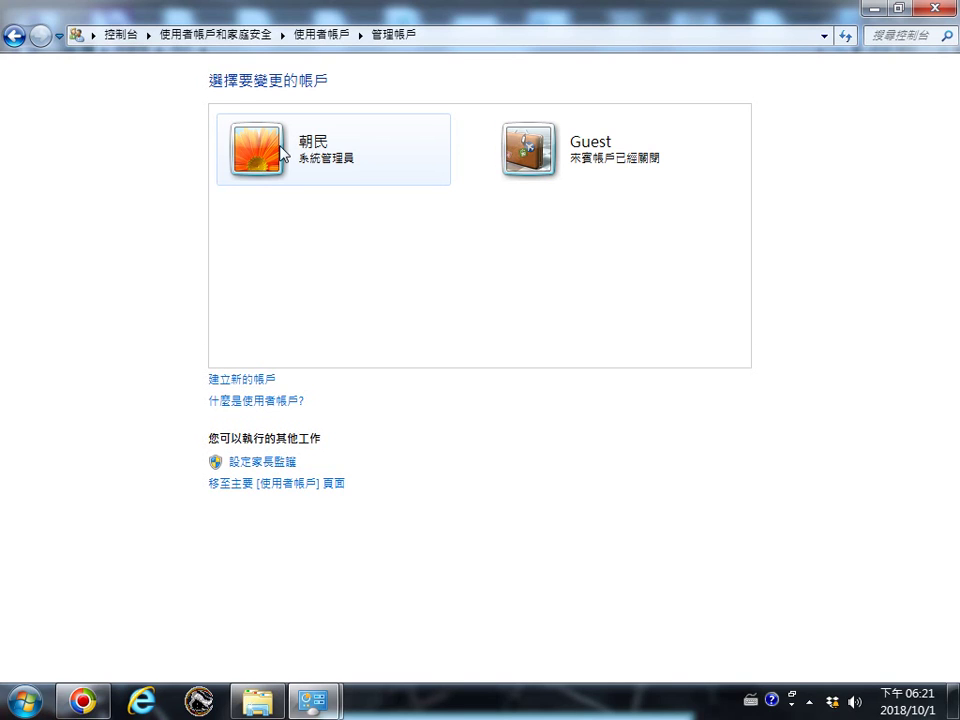
pyautogui.click(330, 150)
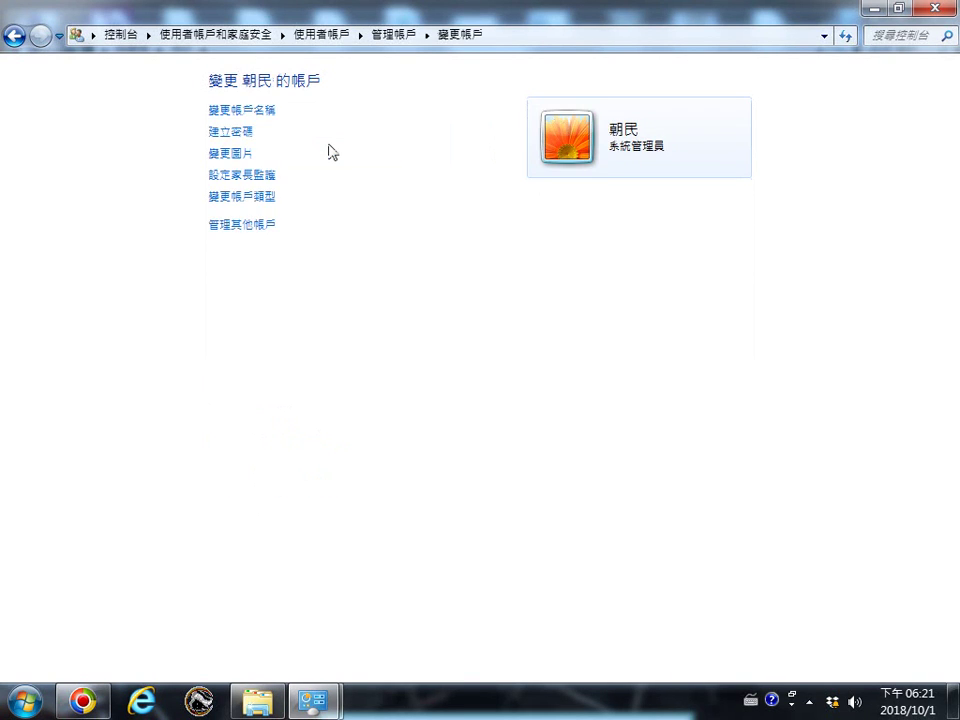
pyautogui.click(264, 112)
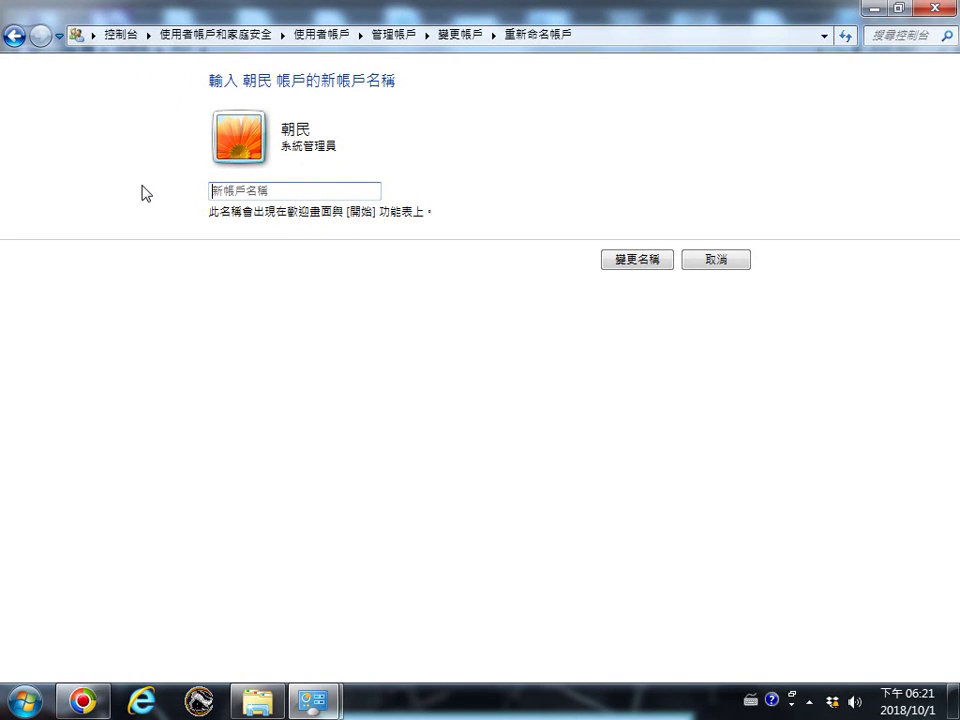
pyautogui.write('5j/ m/')
pyautogui.press('BackSpace')
pyautogui.press('BackSpace')
pyautogui.press('BackSpace')
pyautogui.press('BackSpace')
pyautogui.press('BackSpace')
pyautogui.press('BackSpace')
# Switch to Chinese input, enter a new name for the administrator account, and apply the name change
pyautogui.hotkey('ctrl', 'space')
pyautogui.write('5')
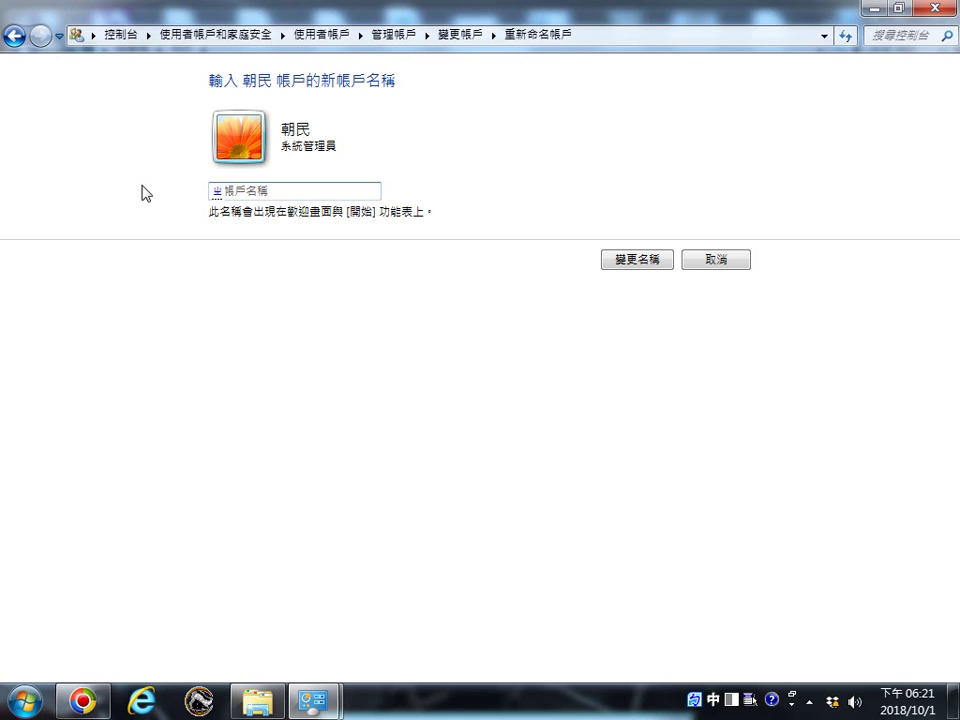
pyautogui.write('j/ m/')
pyautogui.press('Return')
pyautogui.click(619, 268)
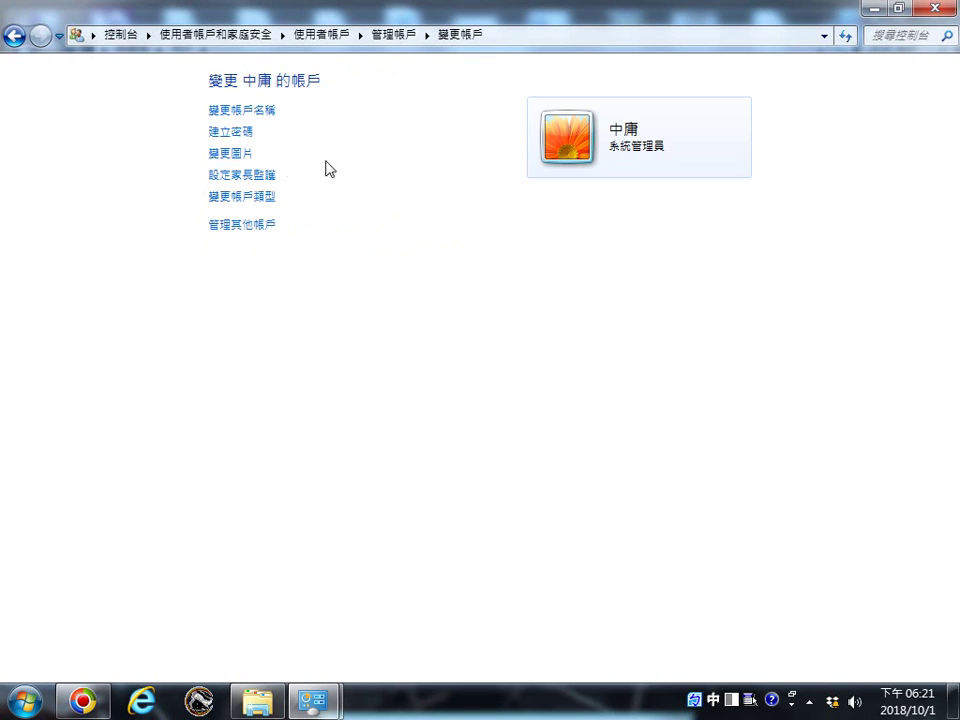
# Go back from the administrator account's change page to the 使用者帳戶和家庭安全 page
pyautogui.click(13, 38)
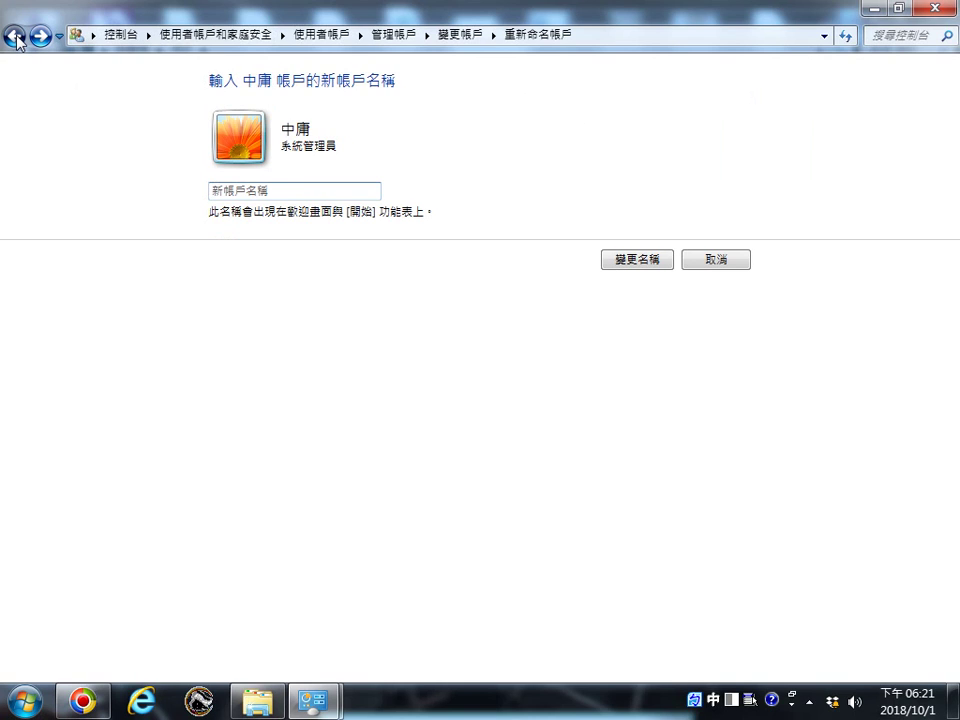
pyautogui.click(15, 38)
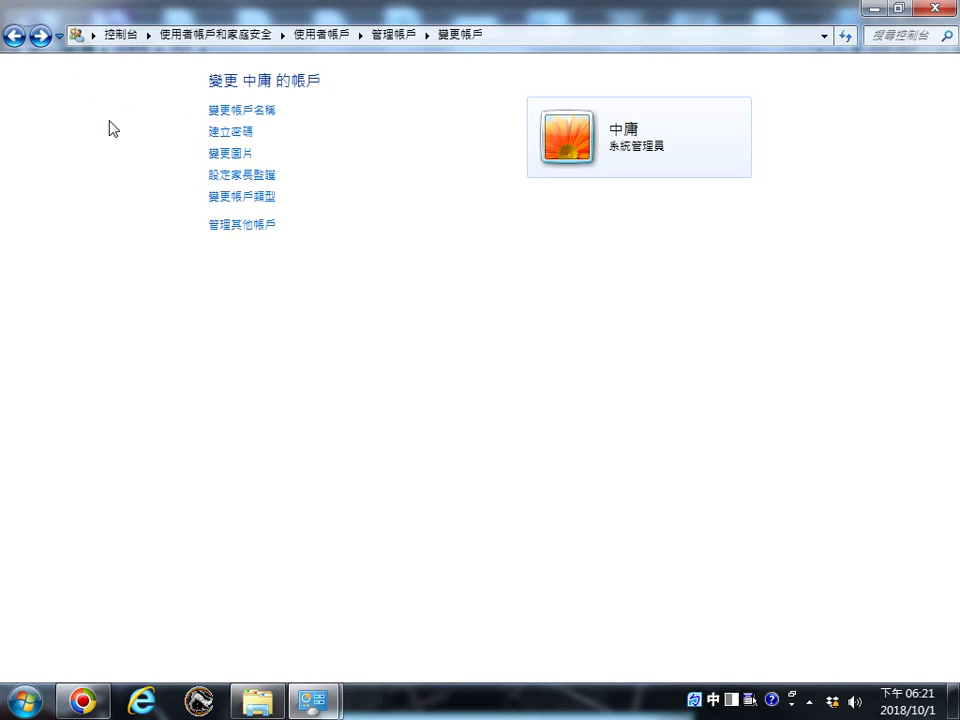
pyautogui.click(14, 37)
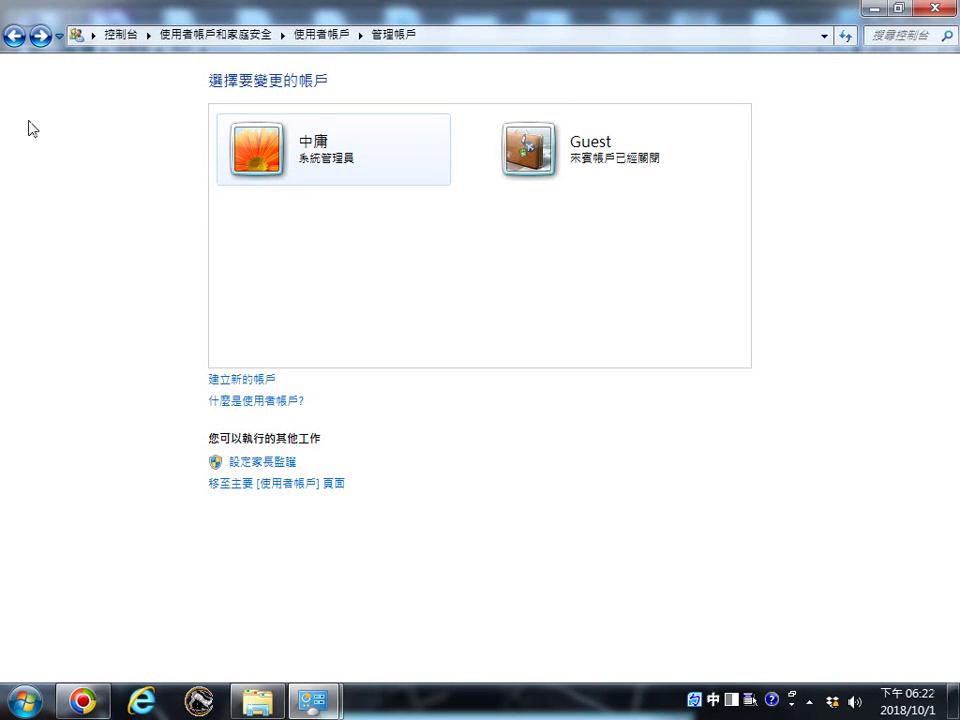
pyautogui.click(14, 37)
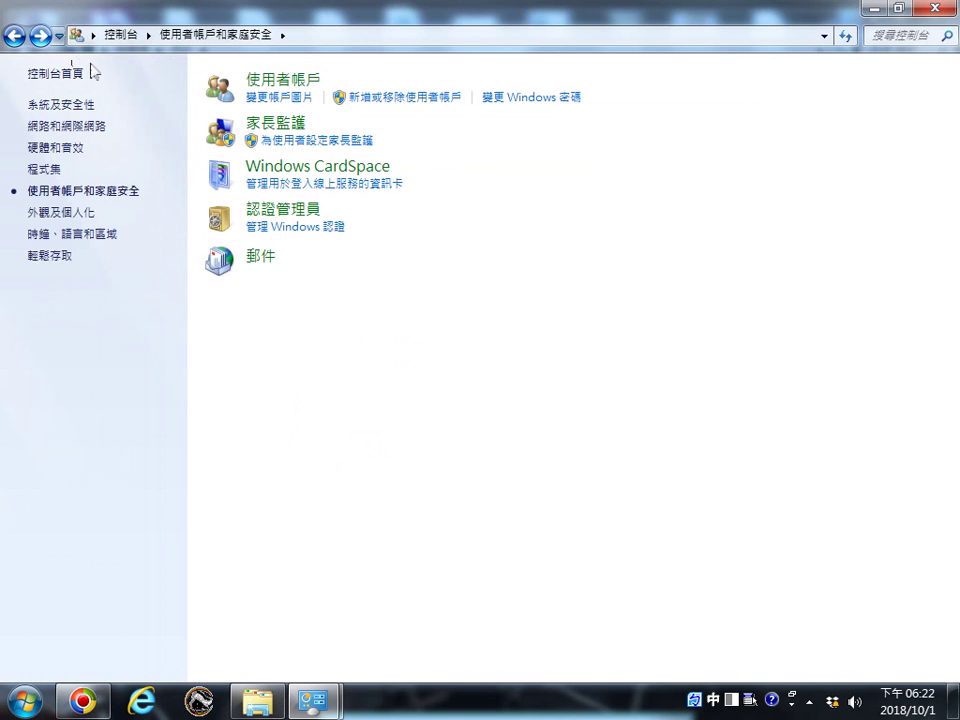
# View the account picture choices and the file browser for other pictures, keep the current picture, and return to 使用者帳戶和家庭安全
pyautogui.click(288, 100)
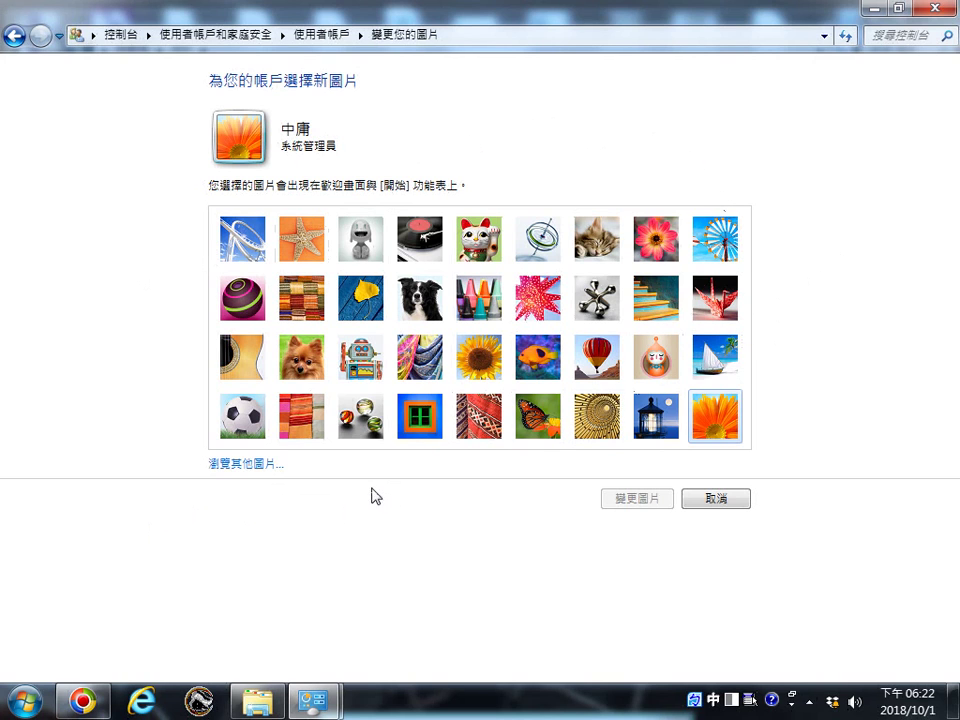
pyautogui.click(236, 465)
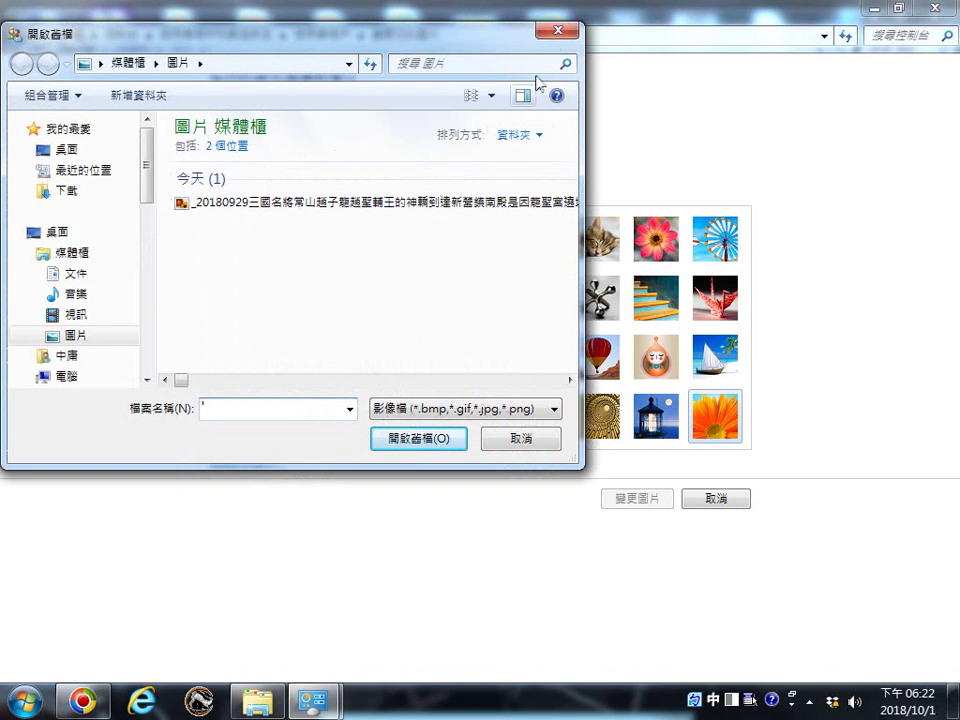
pyautogui.click(557, 35)
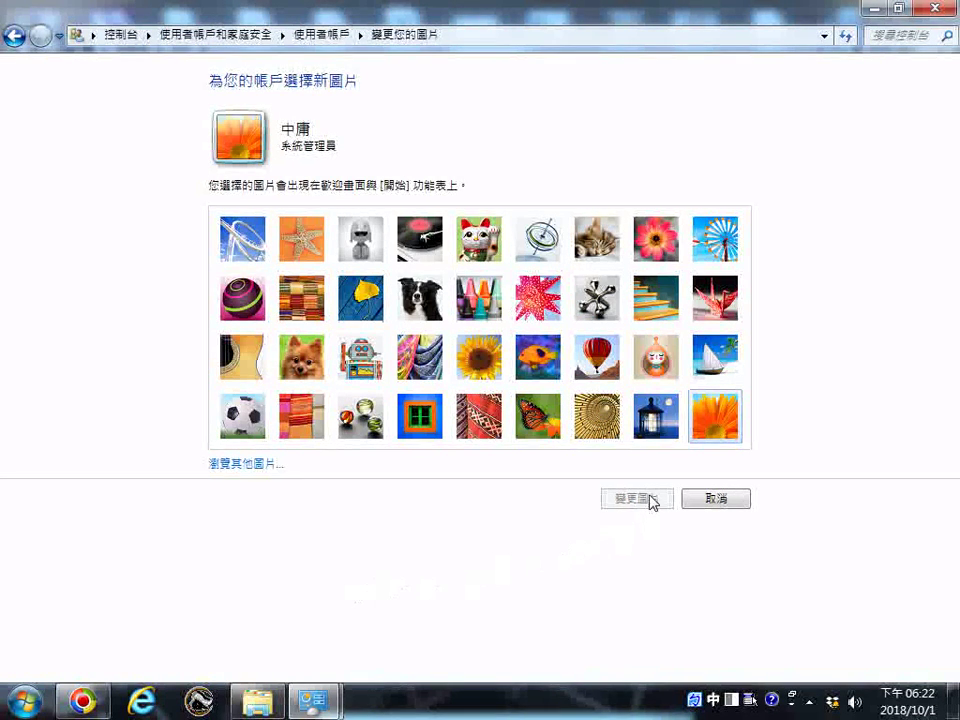
pyautogui.click(13, 38)
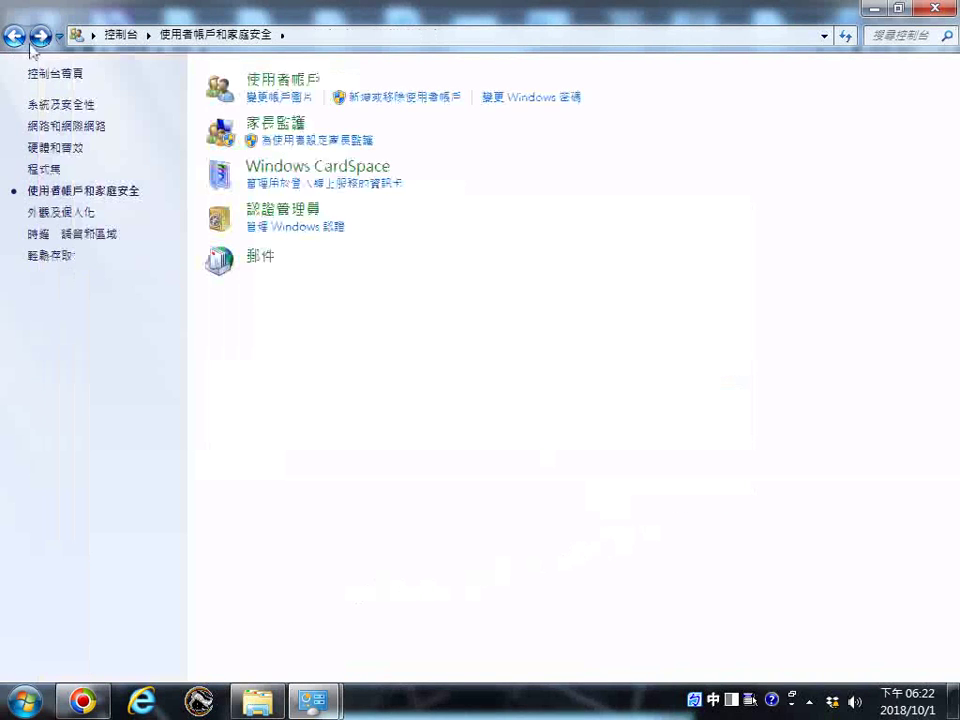
# View the new account page with its name and account type options, and return to the account list
pyautogui.click(405, 98)
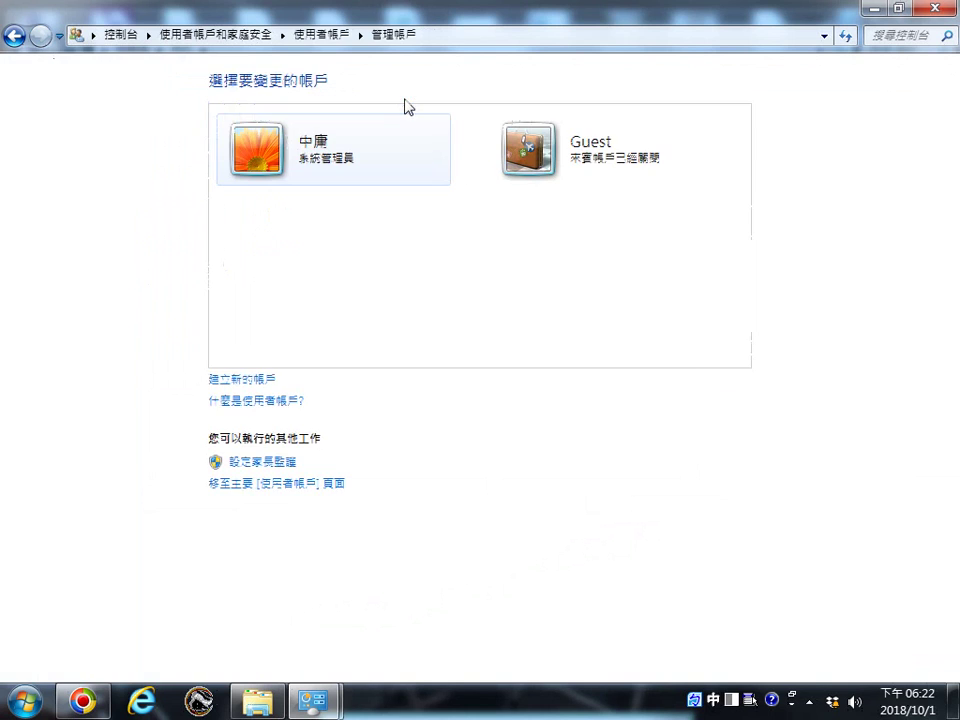
pyautogui.click(243, 388)
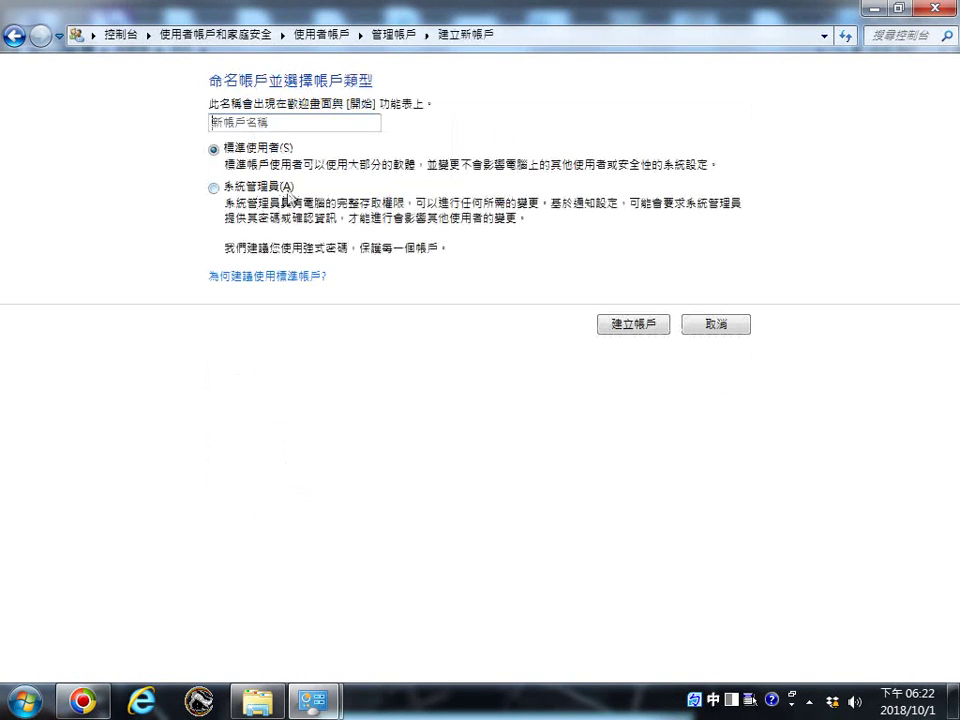
pyautogui.click(13, 38)
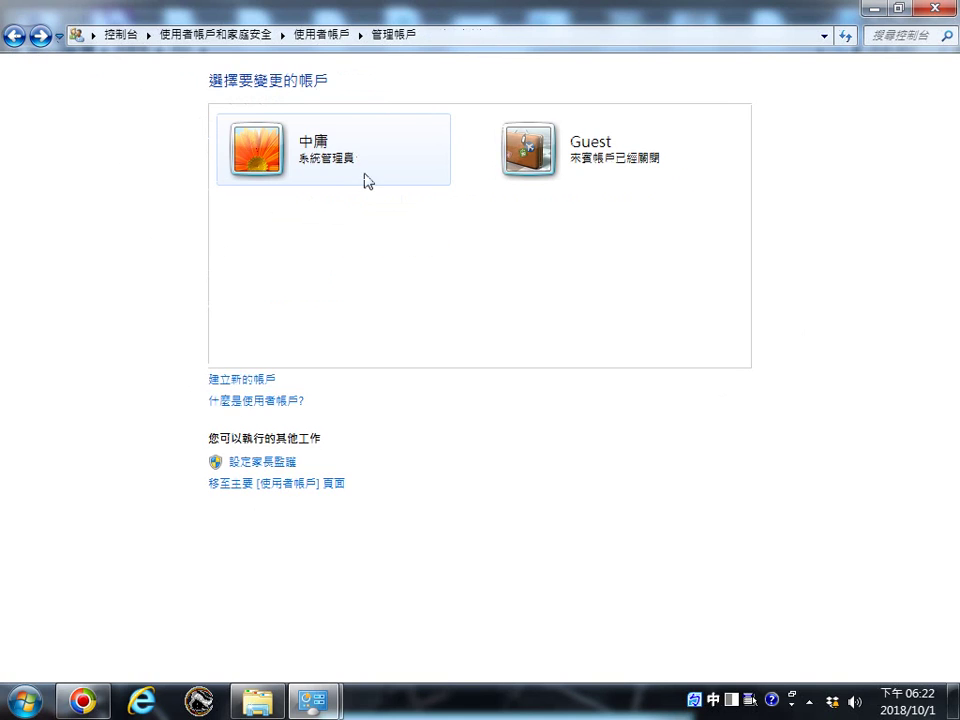
# View the administrator account's change options and rename page, and return to the Control Panel home page
pyautogui.click(326, 143)
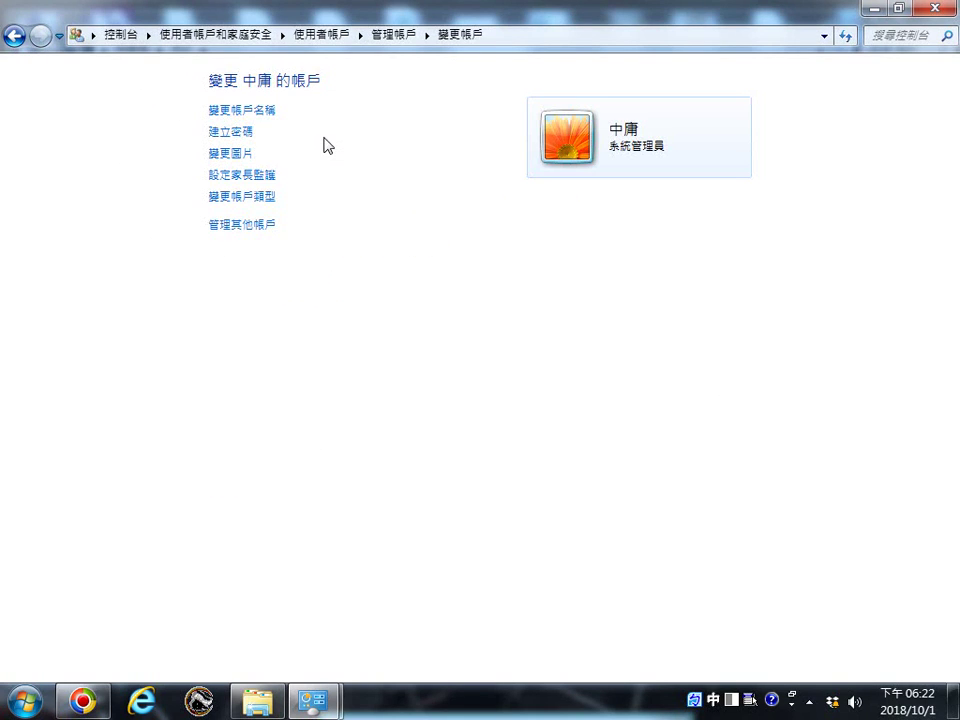
pyautogui.click(261, 114)
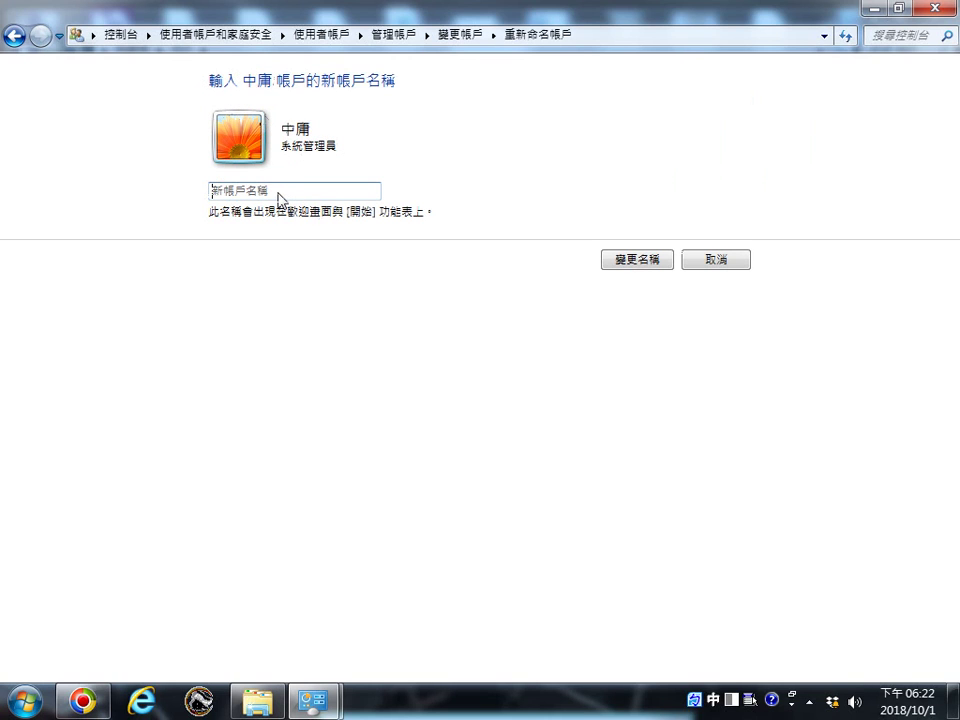
pyautogui.click(15, 40)
pyautogui.click(17, 39)
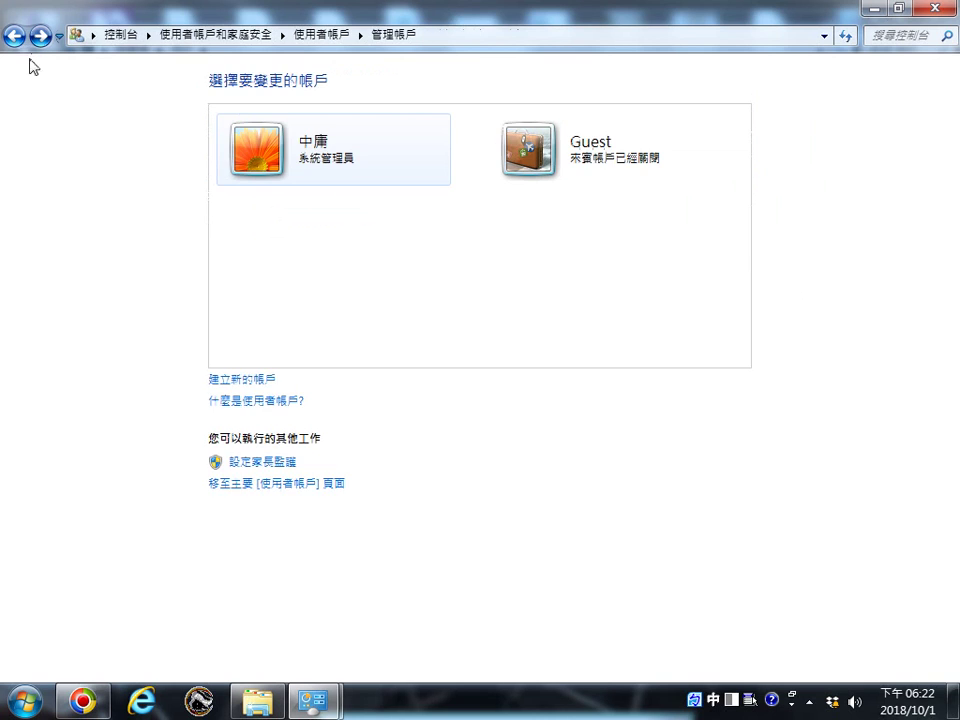
pyautogui.click(15, 38)
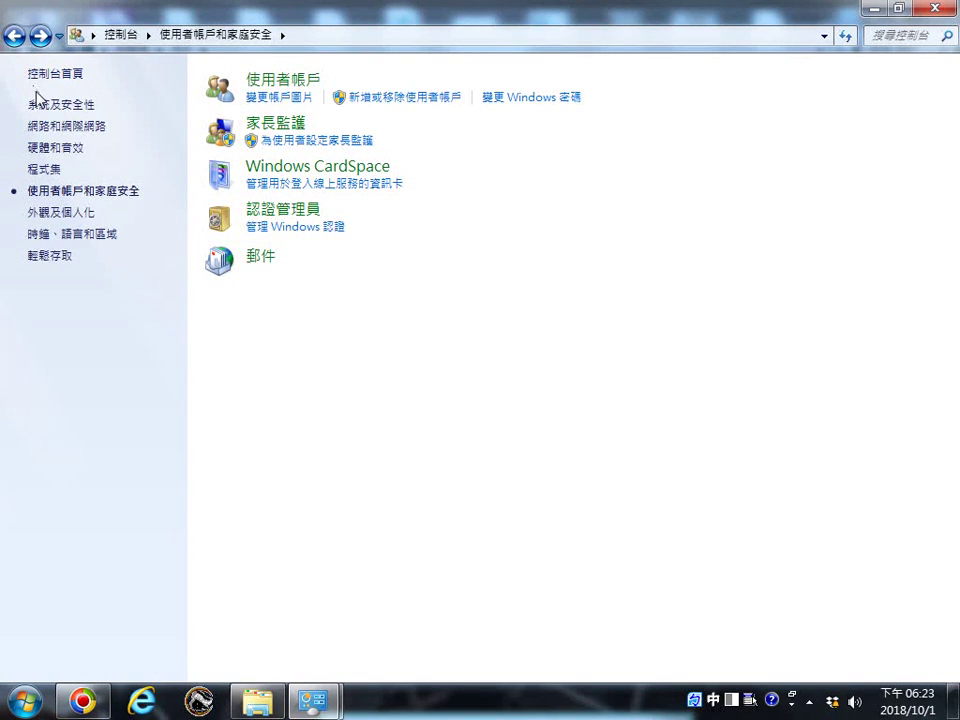
pyautogui.click(14, 38)
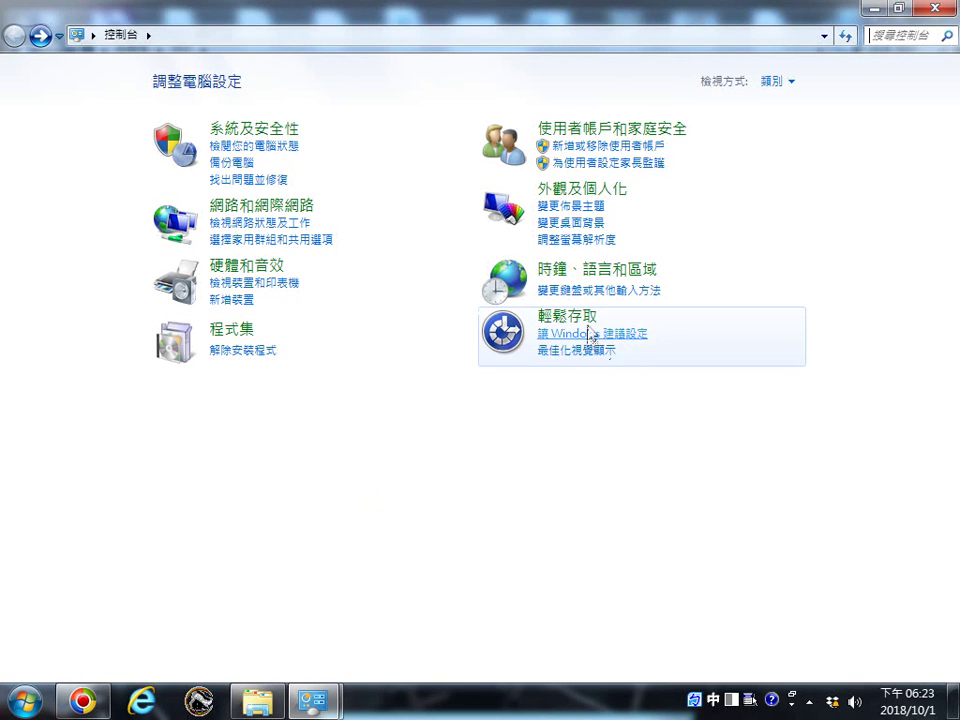
# View the 鍵盤及語言 settings of 地區及語言 and the 程式集 category, ending on the Control Panel home page
pyautogui.click(612, 292)
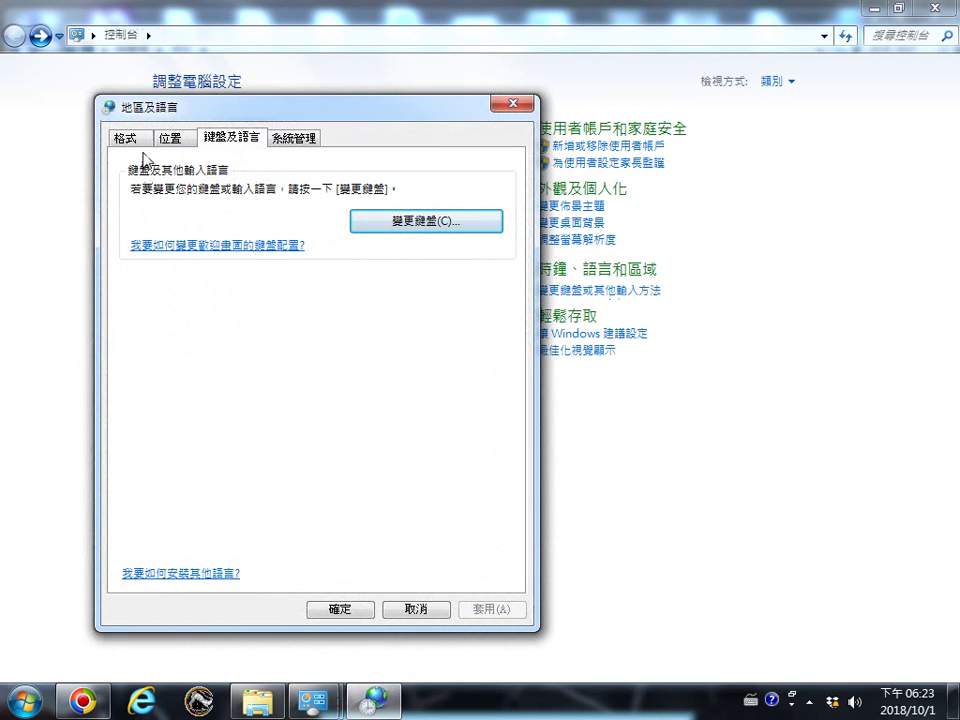
pyautogui.click(513, 106)
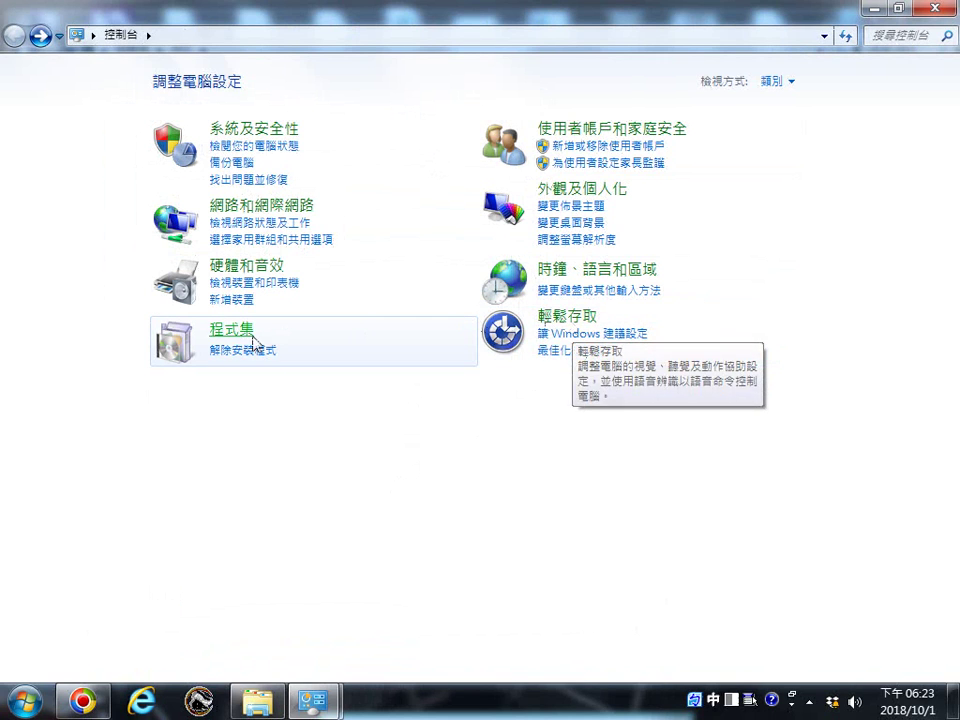
pyautogui.click(242, 332)
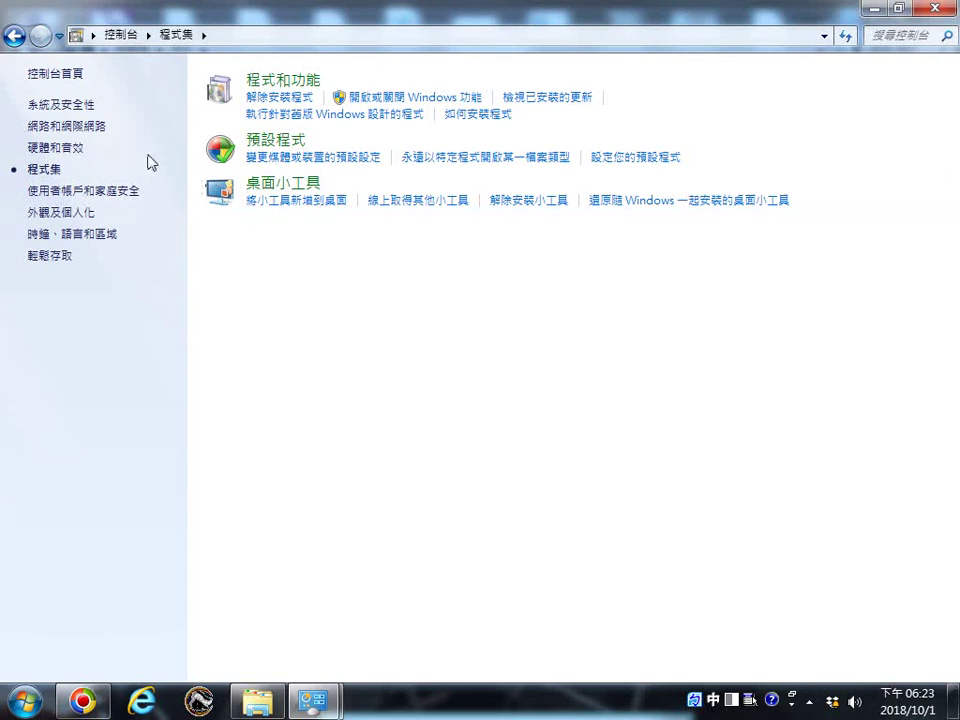
pyautogui.click(14, 38)
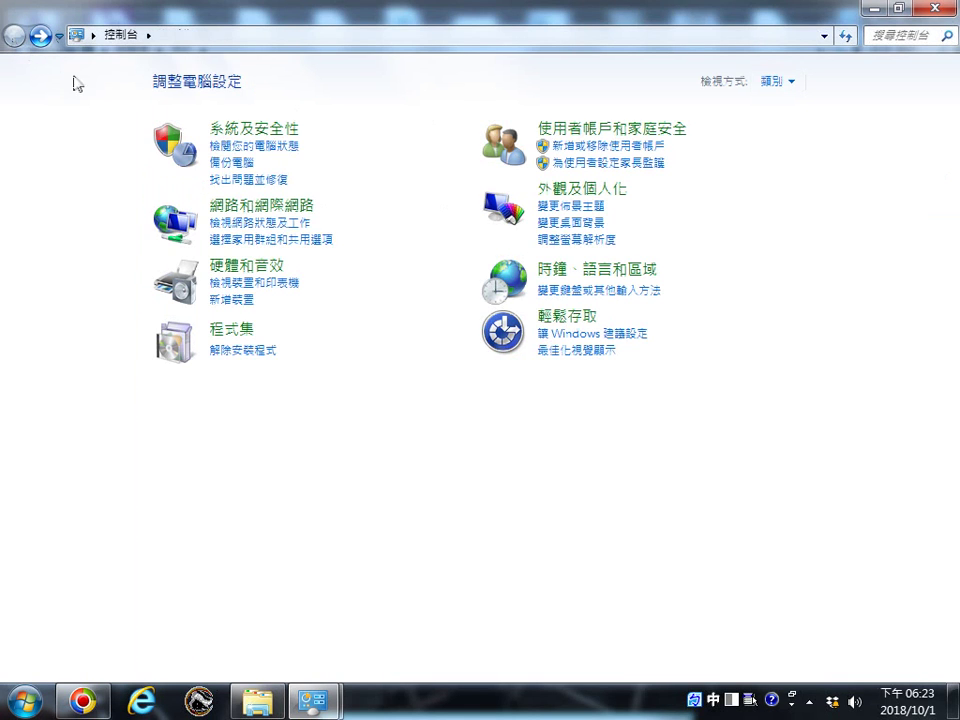
# View the 新增裝置 wizard, read its help article on finding wireless and network devices, and cancel the wizard
pyautogui.click(238, 300)
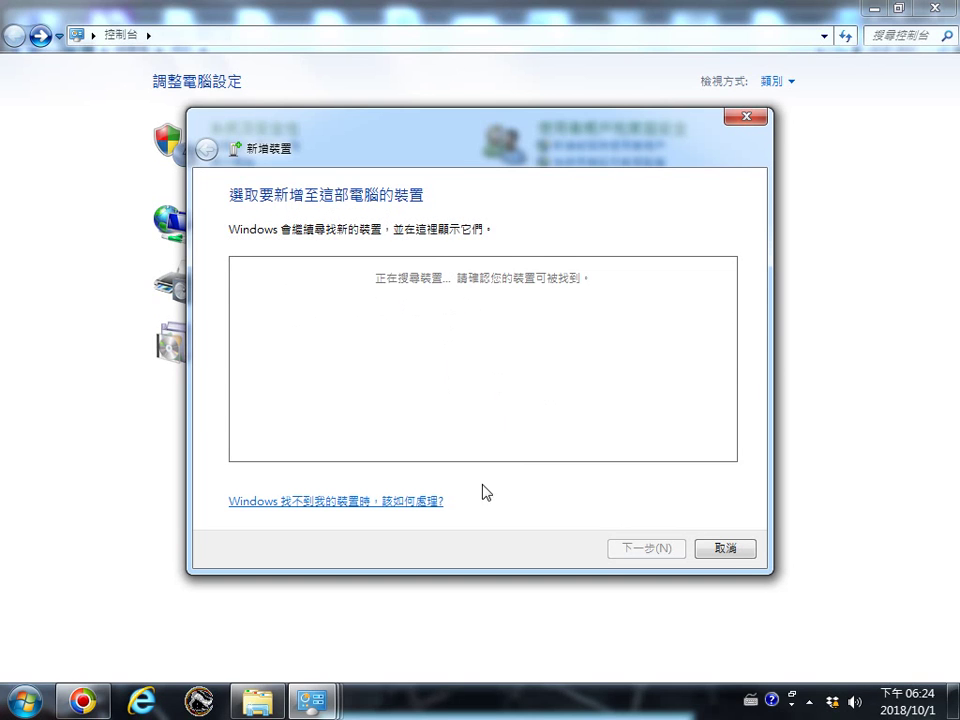
pyautogui.click(738, 558)
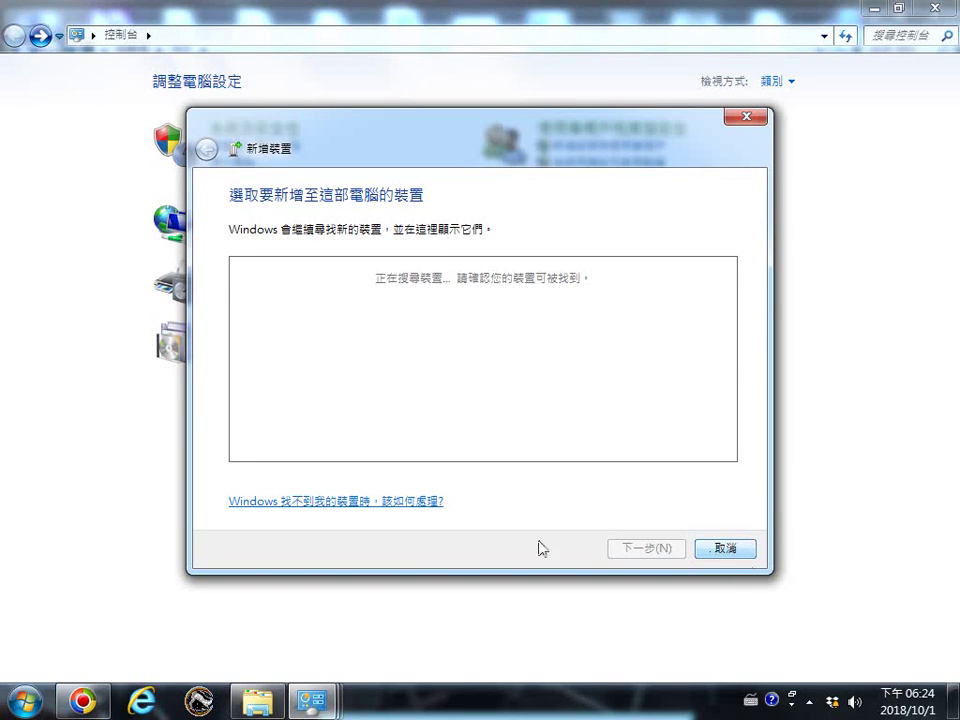
pyautogui.click(376, 502)
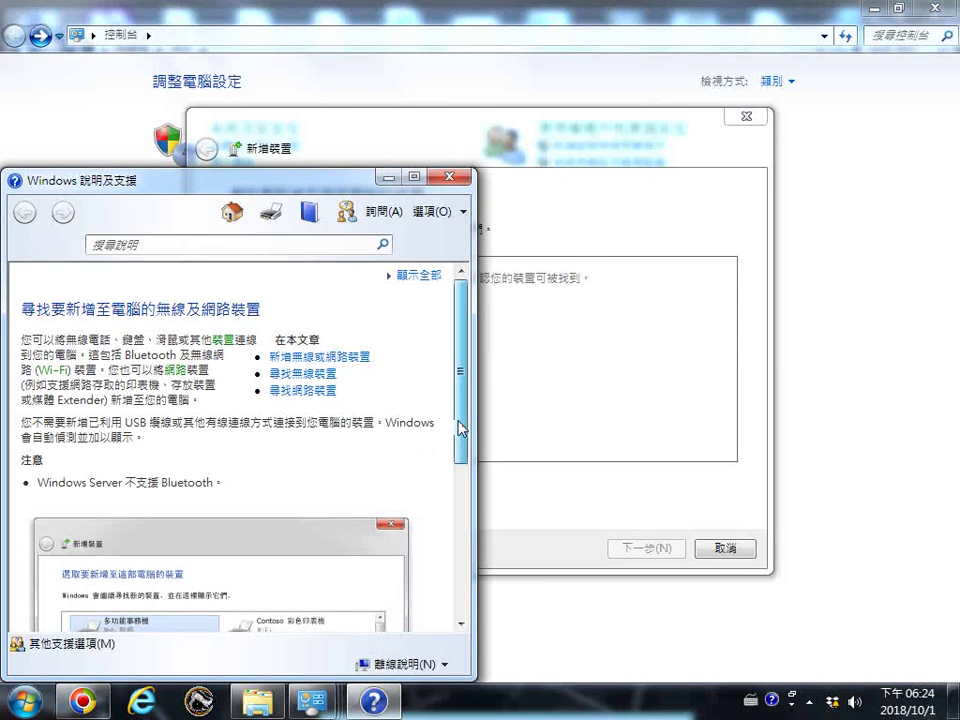
pyautogui.moveTo(461, 428); pyautogui.dragTo(455, 637)
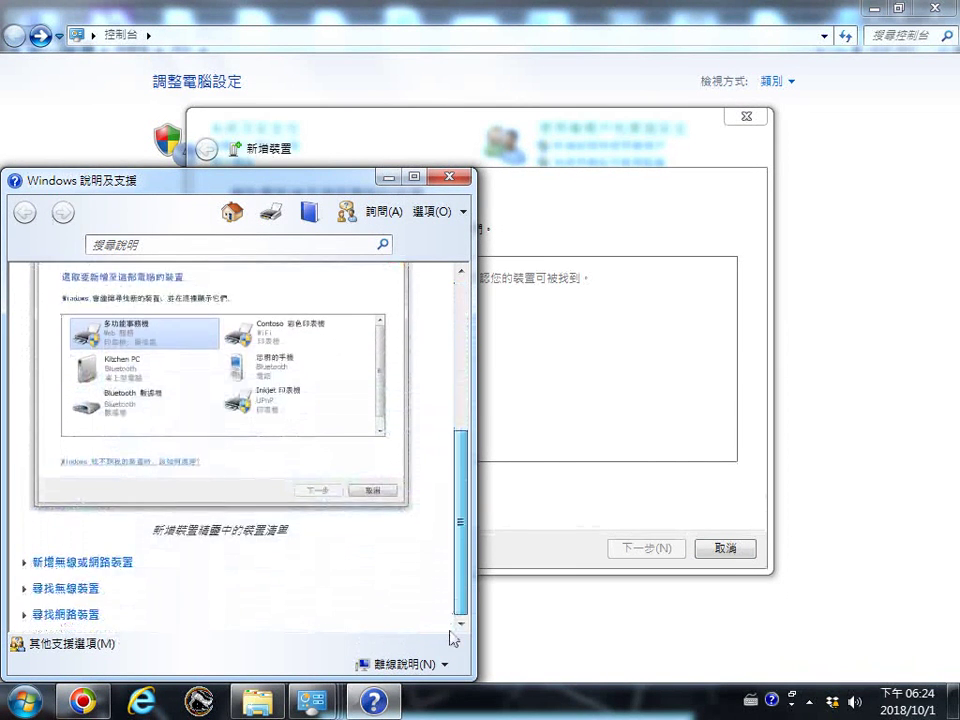
pyautogui.click(449, 177)
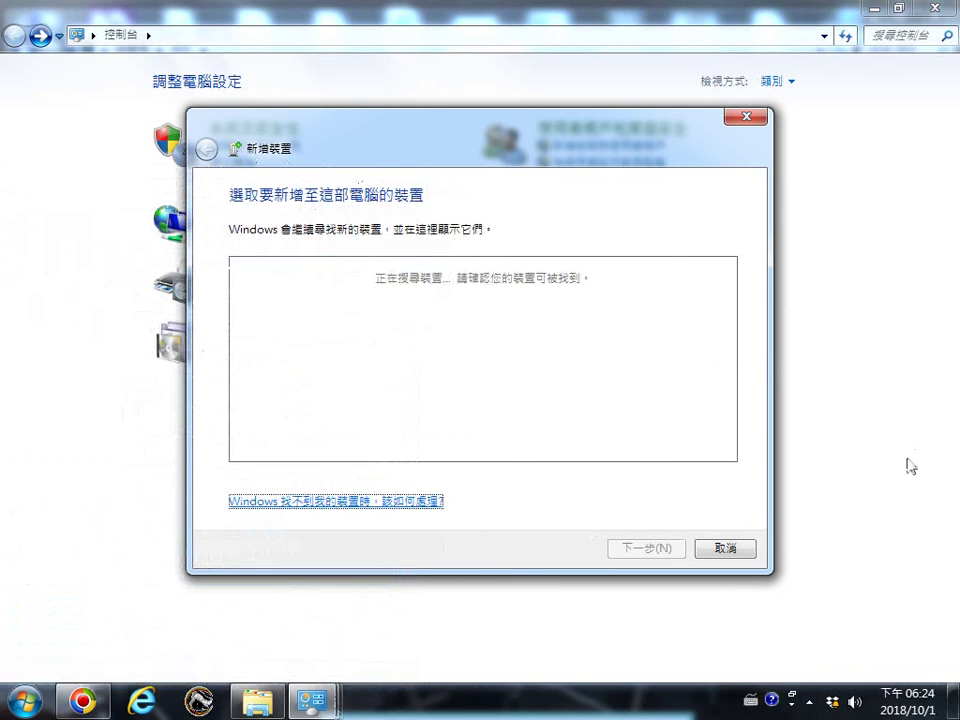
pyautogui.click(725, 549)
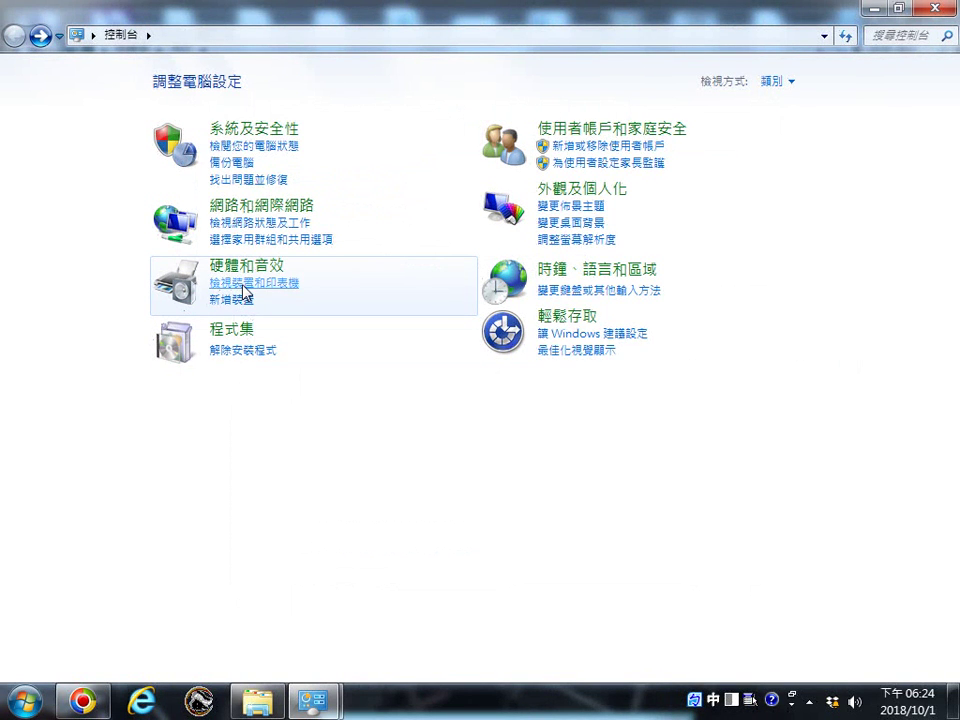
# Open 裝置管理員 from the 硬體和音效 category and expand 磁碟機 to list the installed drives
pyautogui.click(243, 268)
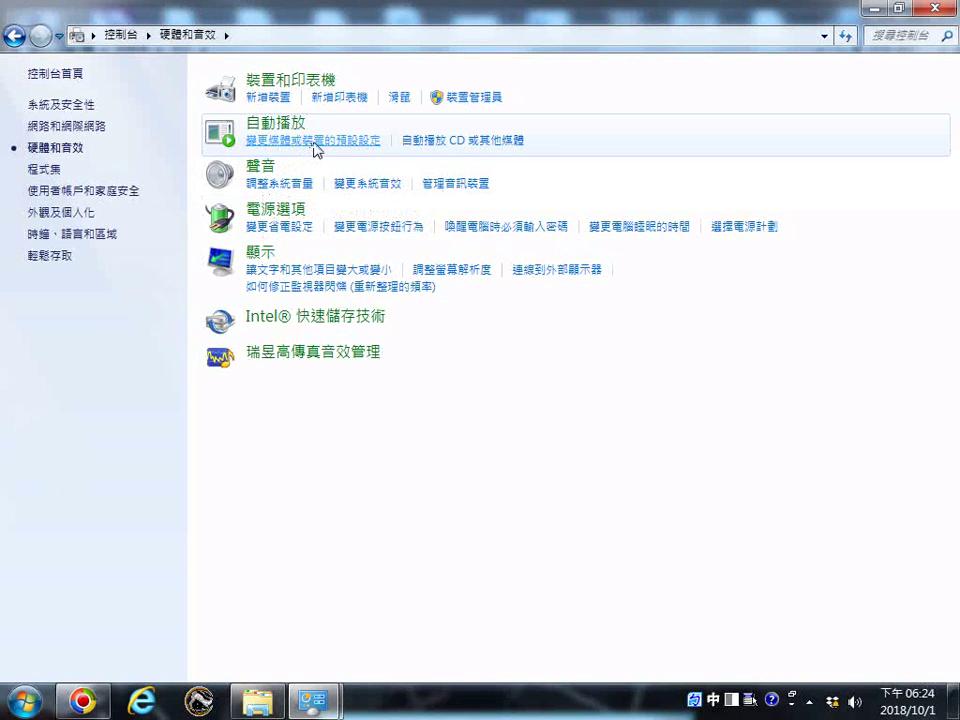
pyautogui.click(474, 100)
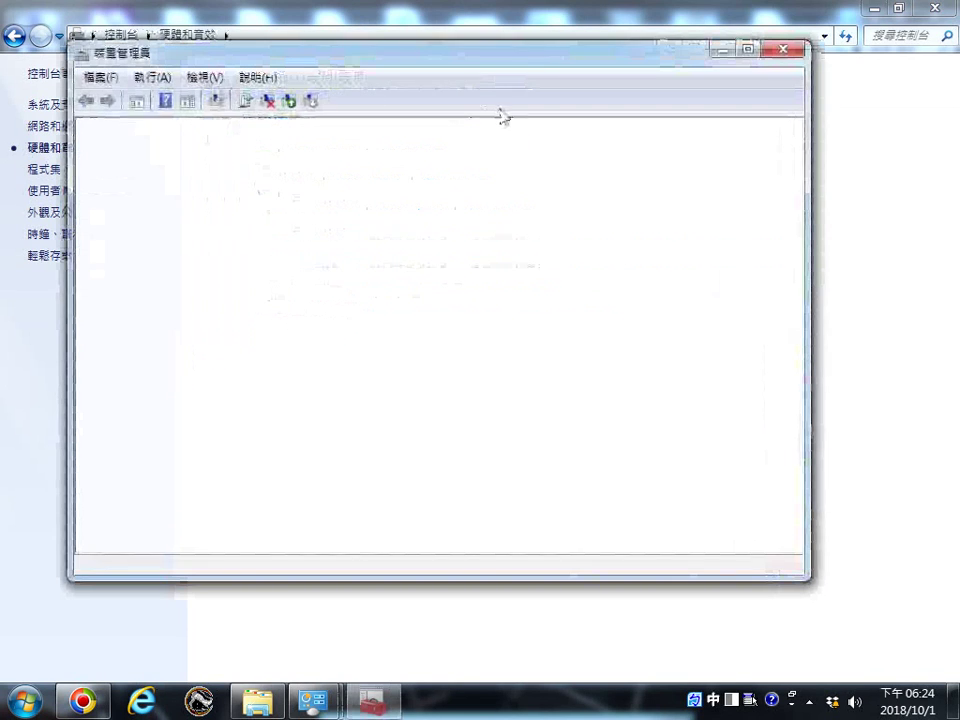
pyautogui.moveTo(403, 58); pyautogui.dragTo(506, 170)
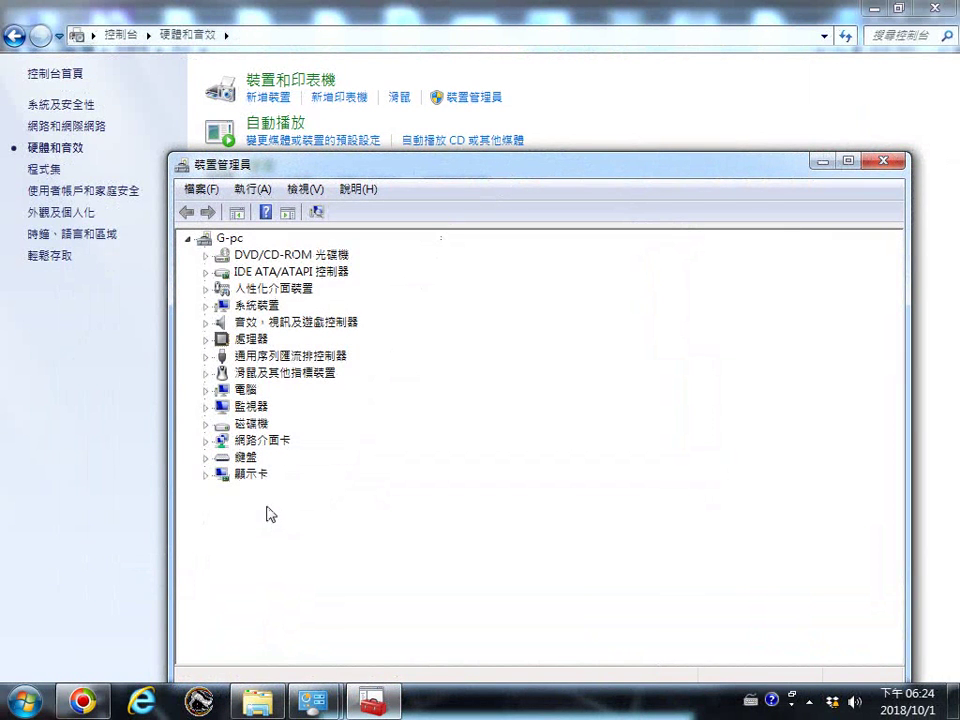
pyautogui.doubleClick(252, 424)
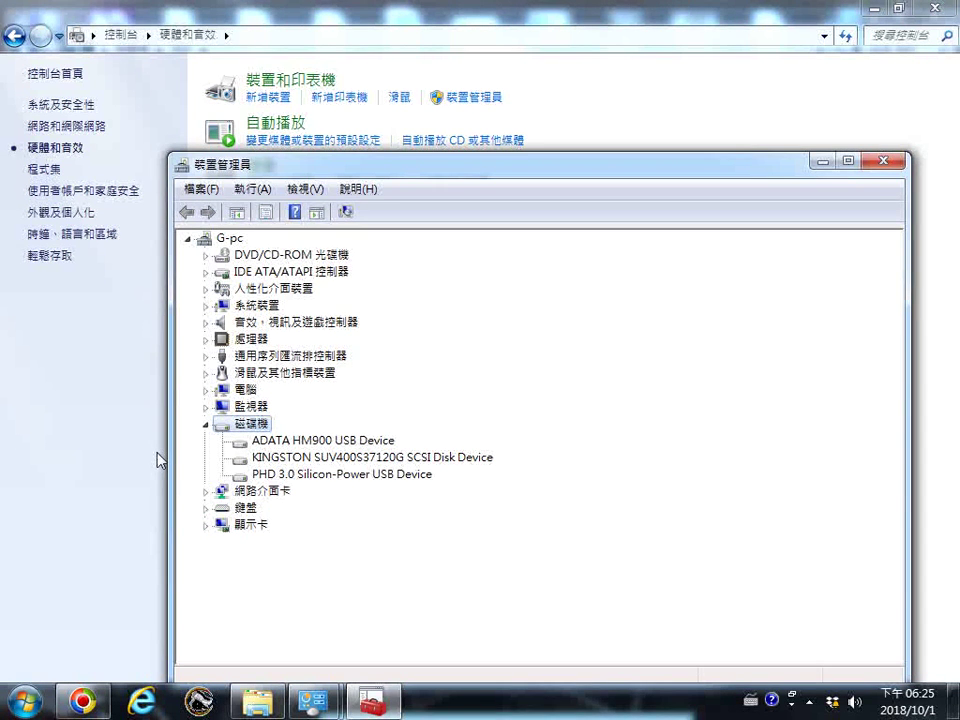
# Open the Windows Start menu
pyautogui.click(25, 702)
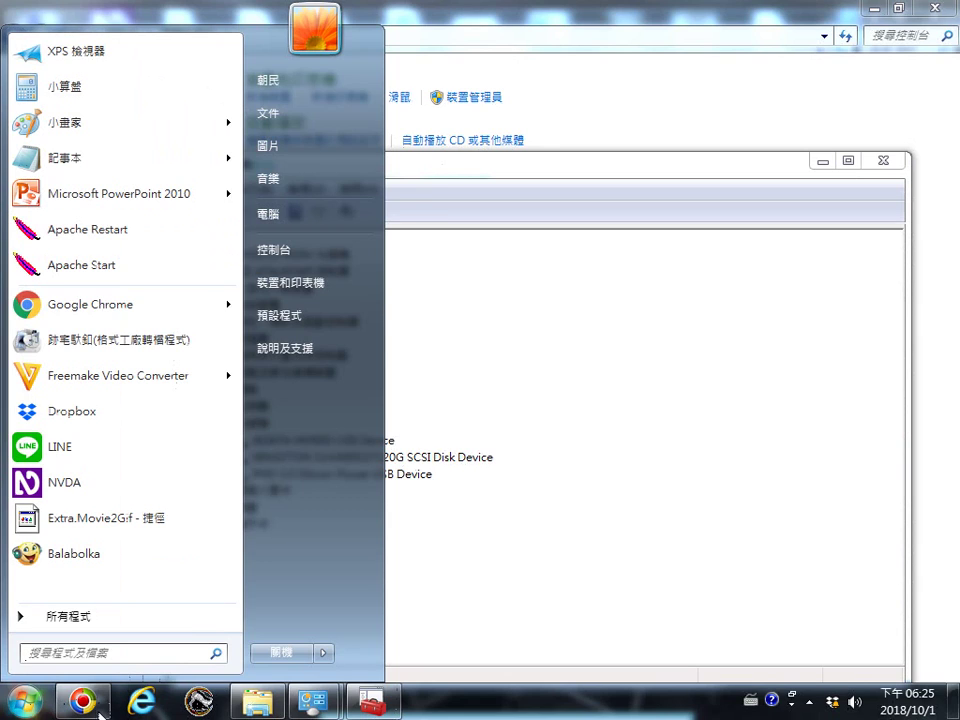